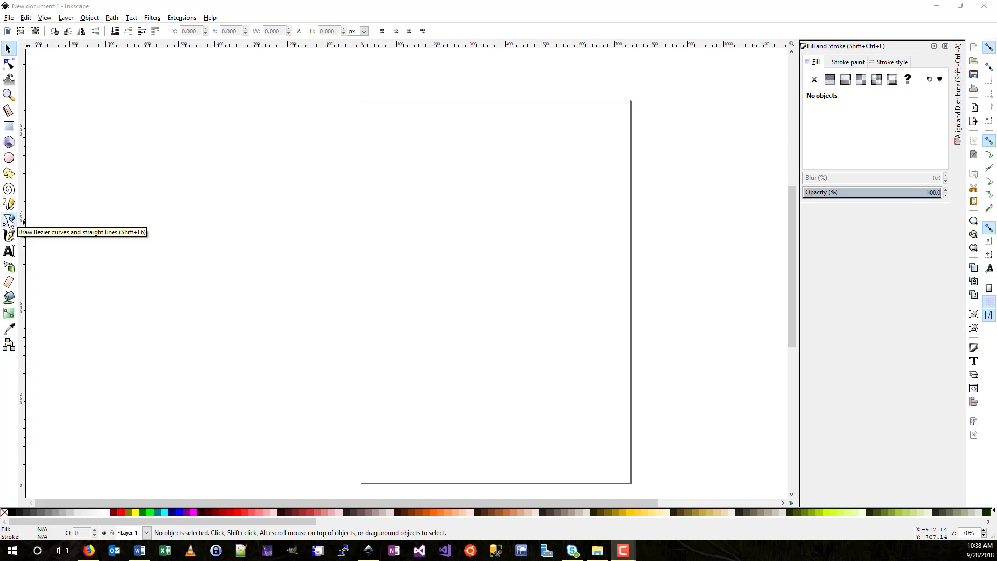
# - Draw a vertical line with the Bezier tool and give its end an arrowhead marker
pyautogui.click(9, 221)
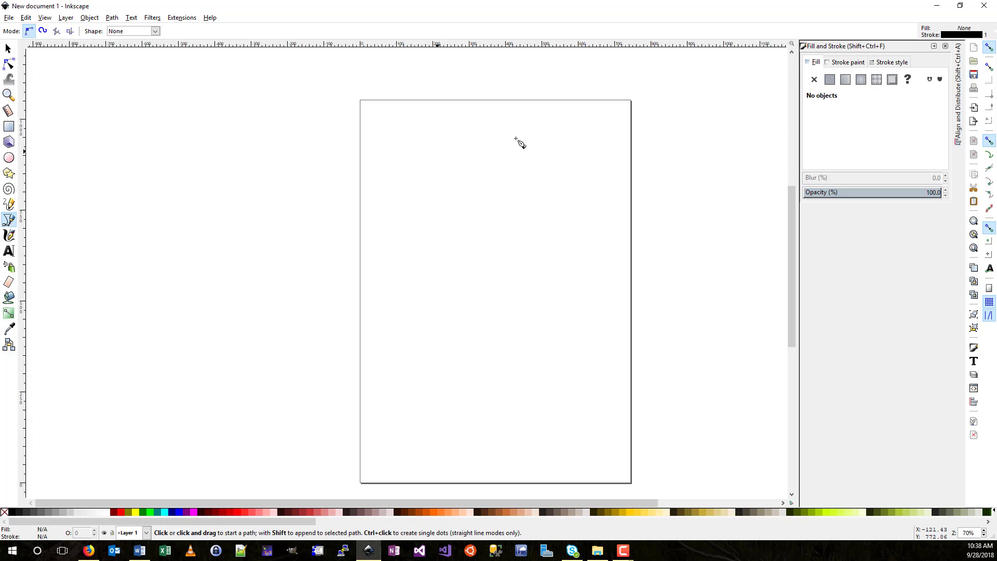
pyautogui.click(406, 151)
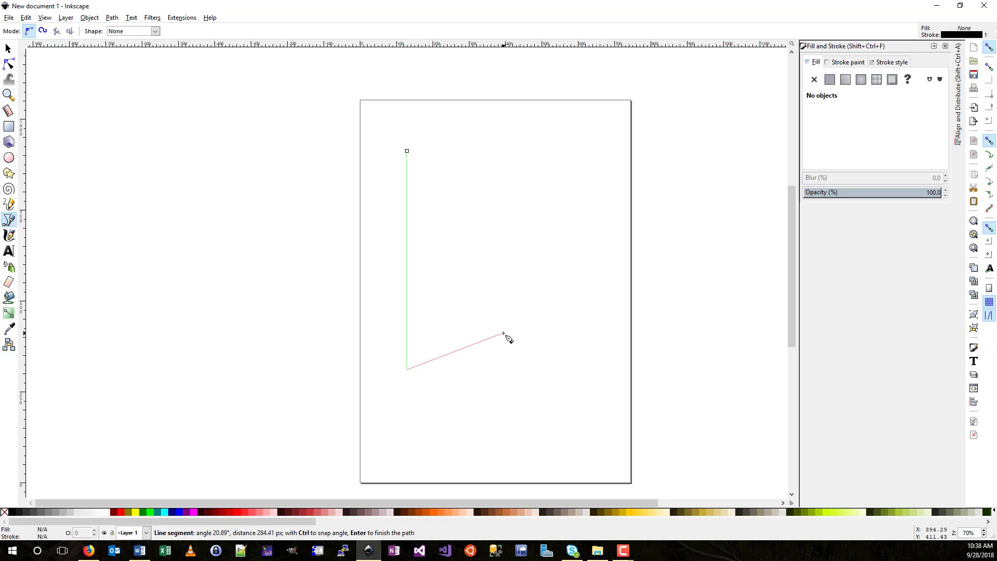
pyautogui.press('Return')
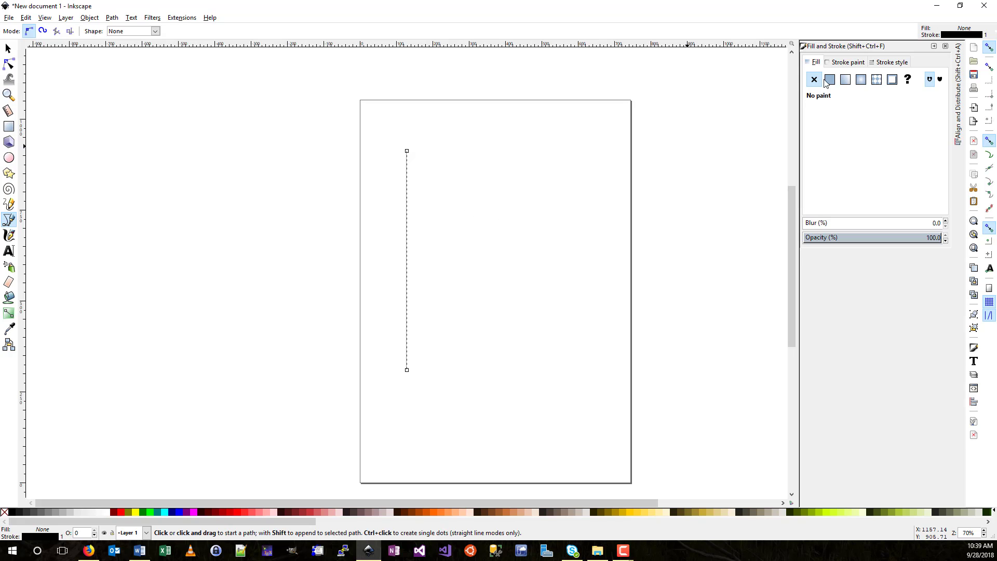
pyautogui.click(881, 63)
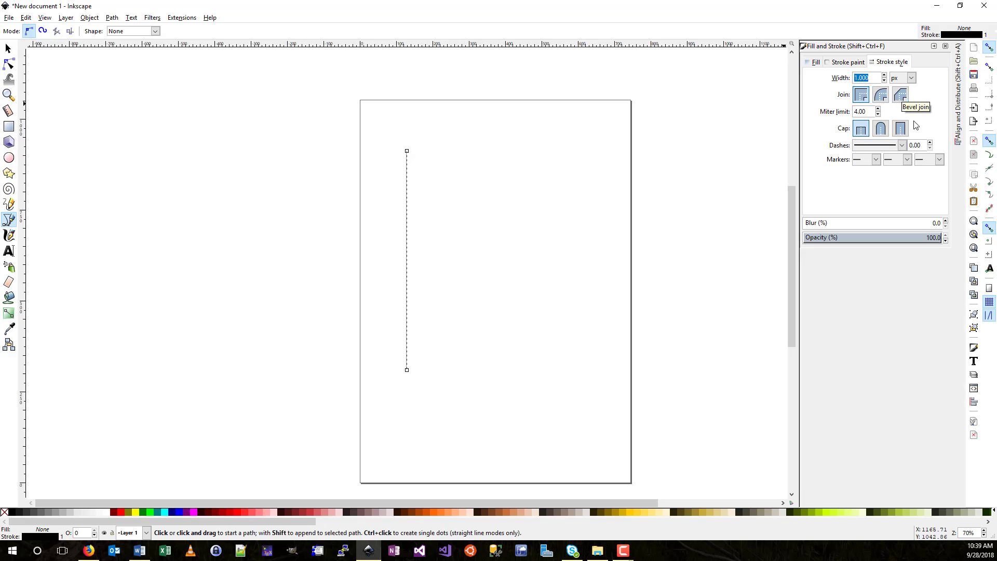
pyautogui.click(938, 159)
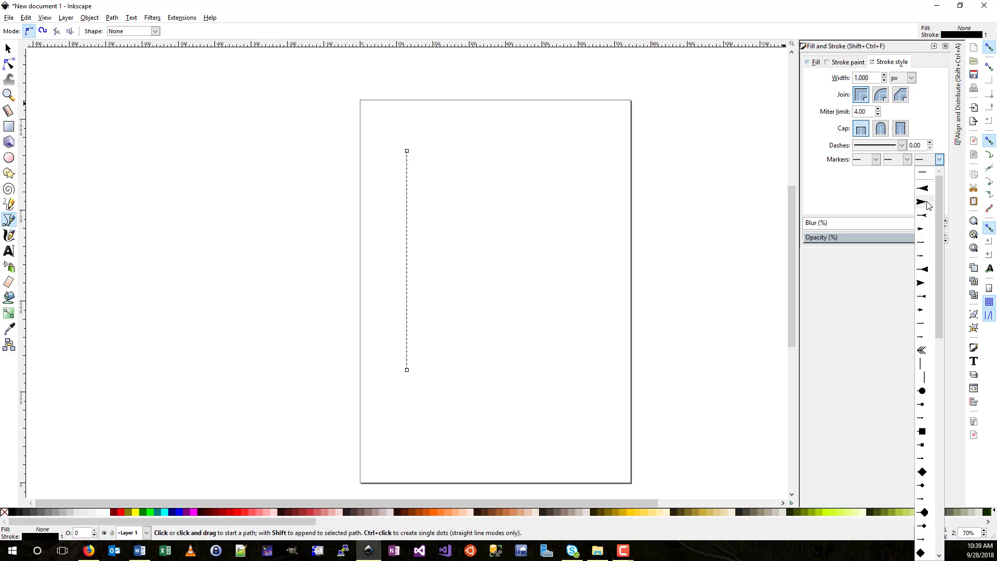
pyautogui.click(926, 202)
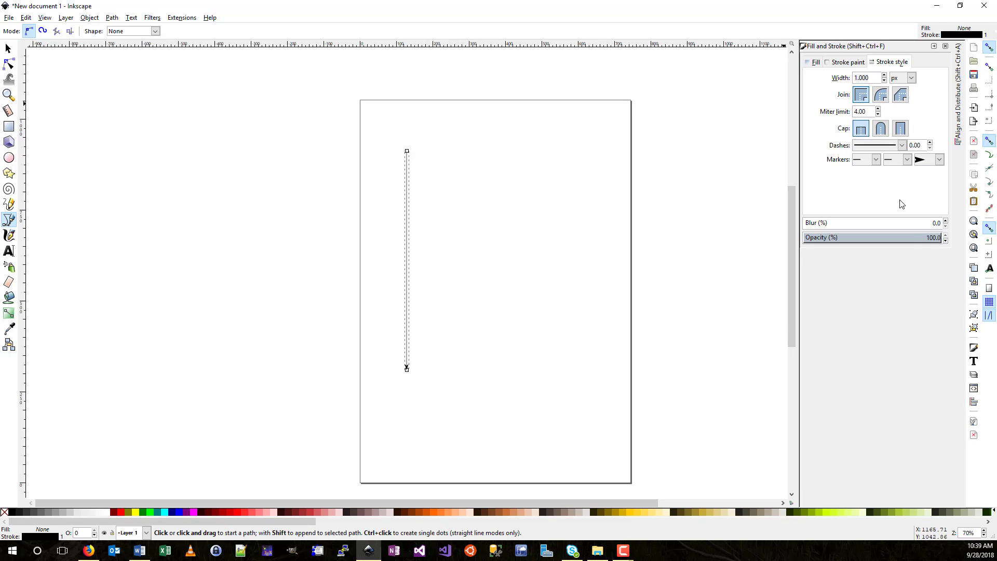
# - Duplicate the arrow line and nudge the copy three steps to the right
pyautogui.click(8, 49)
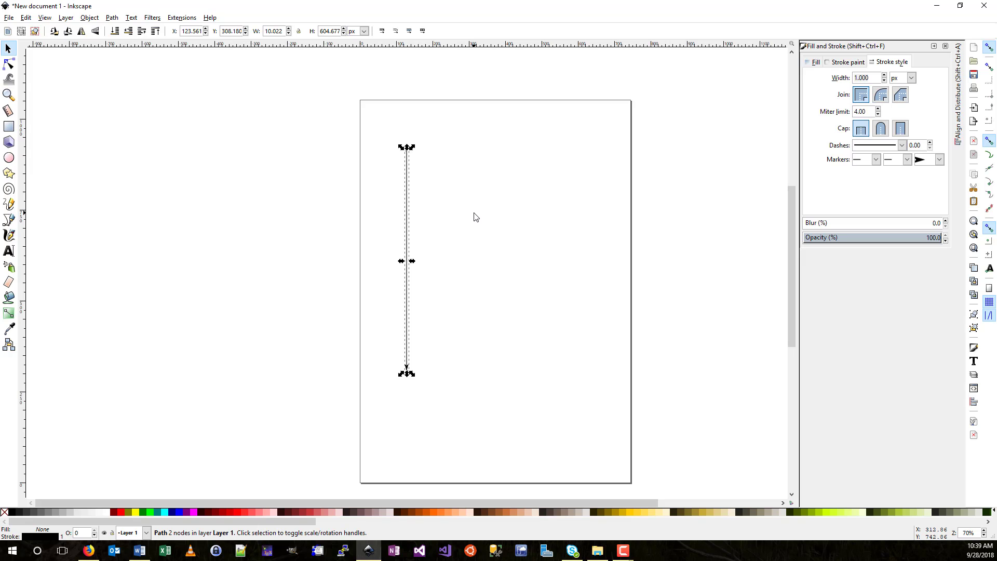
pyautogui.hotkey('ctrl', 'd')
pyautogui.press('Right')
pyautogui.press('Right')
pyautogui.press('Right')
pyautogui.press('Right')
pyautogui.press('Right')
pyautogui.press('Right')
pyautogui.press('Right')
pyautogui.press('Right')
pyautogui.press('Right')
pyautogui.press('Right')
pyautogui.press('Right')
pyautogui.press('Right')
pyautogui.press('Right')
pyautogui.press('Right')
pyautogui.press('Right')
pyautogui.press('Right')
pyautogui.press('Right')
pyautogui.press('Right')
pyautogui.press('Right')
pyautogui.press('Right')
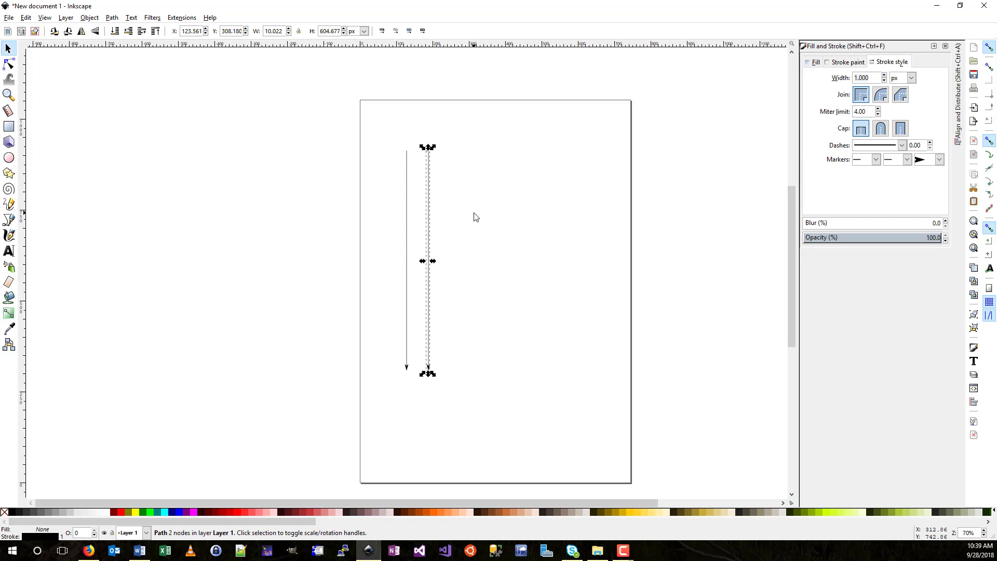
pyautogui.press('Right')
pyautogui.press('Right')
pyautogui.press('Right')
pyautogui.press('Right')
pyautogui.press('Right')
pyautogui.press('Right')
pyautogui.press('Right')
pyautogui.press('Right')
pyautogui.press('Right')
pyautogui.press('Right')
pyautogui.press('Right')
pyautogui.press('Right')
pyautogui.press('Right')
pyautogui.press('Right')
pyautogui.press('Right')
pyautogui.press('Right')
pyautogui.press('Right')
pyautogui.press('Right')
pyautogui.press('Right')
pyautogui.press('Right')
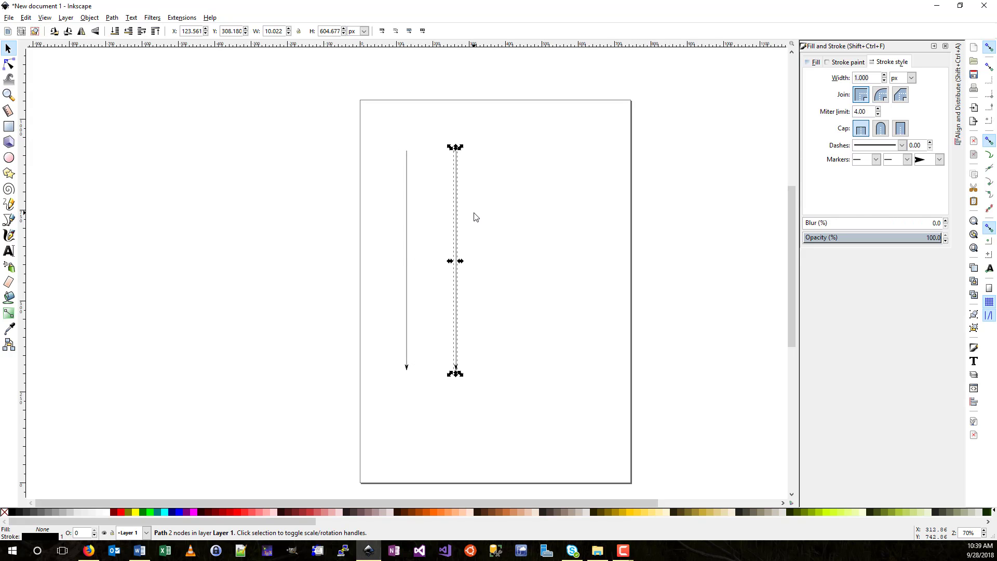
pyautogui.press('Right')
pyautogui.press('Right')
pyautogui.press('Right')
pyautogui.press('Right')
pyautogui.press('Right')
pyautogui.press('Right')
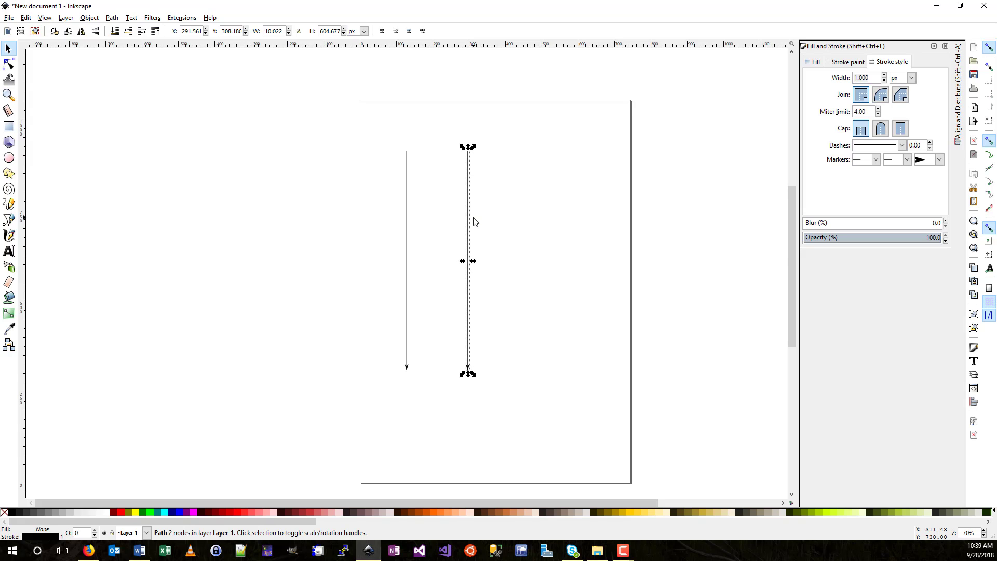
pyautogui.click(422, 117)
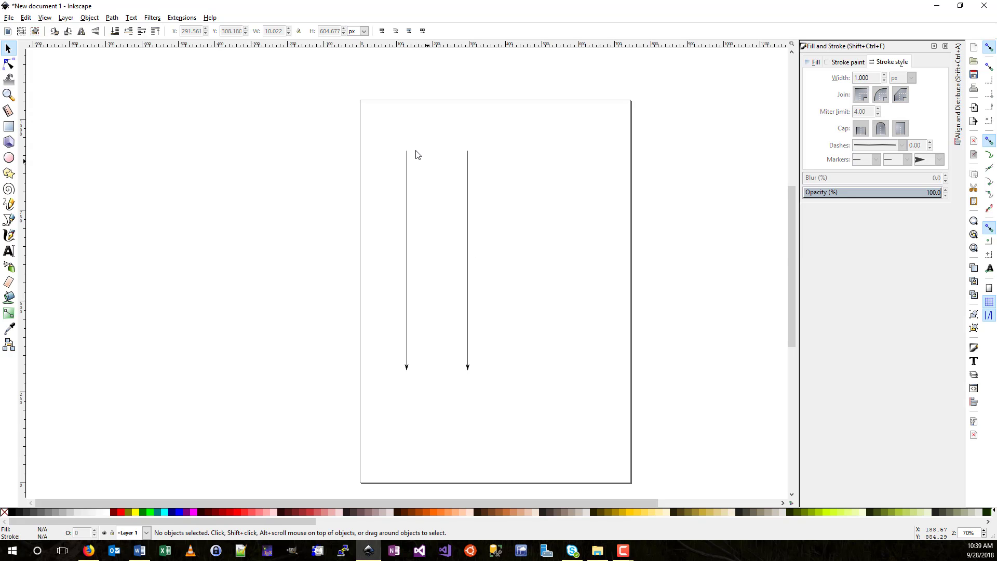
pyautogui.click(8, 251)
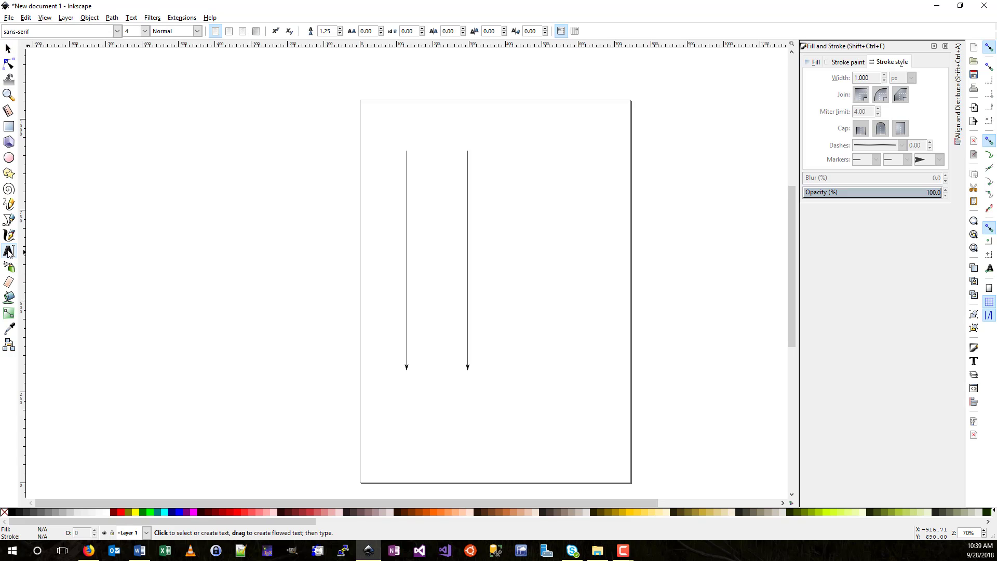
# - Type the 'sender' and 'Receiver' labels above the left and right lifelines
pyautogui.click(390, 134)
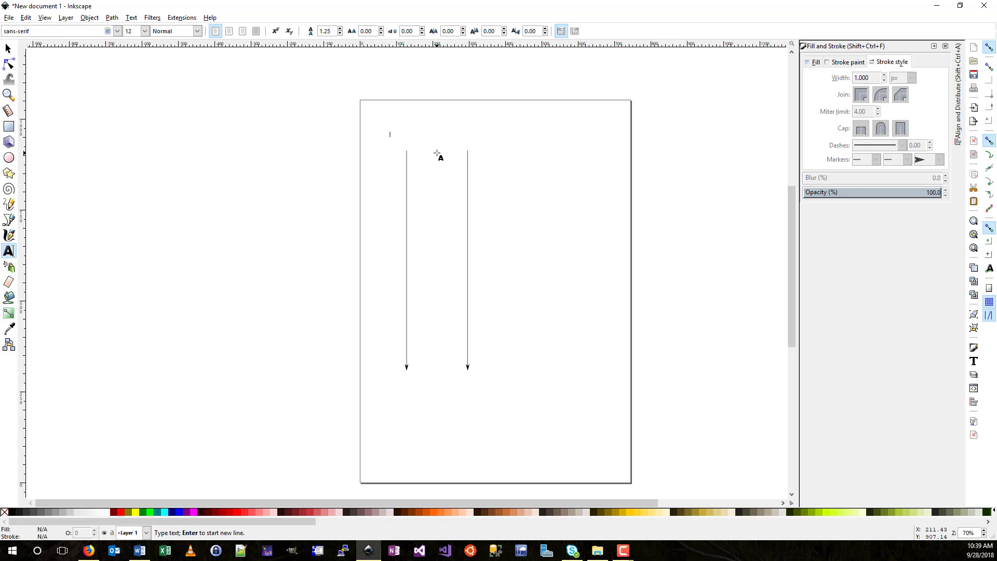
pyautogui.write('sender')
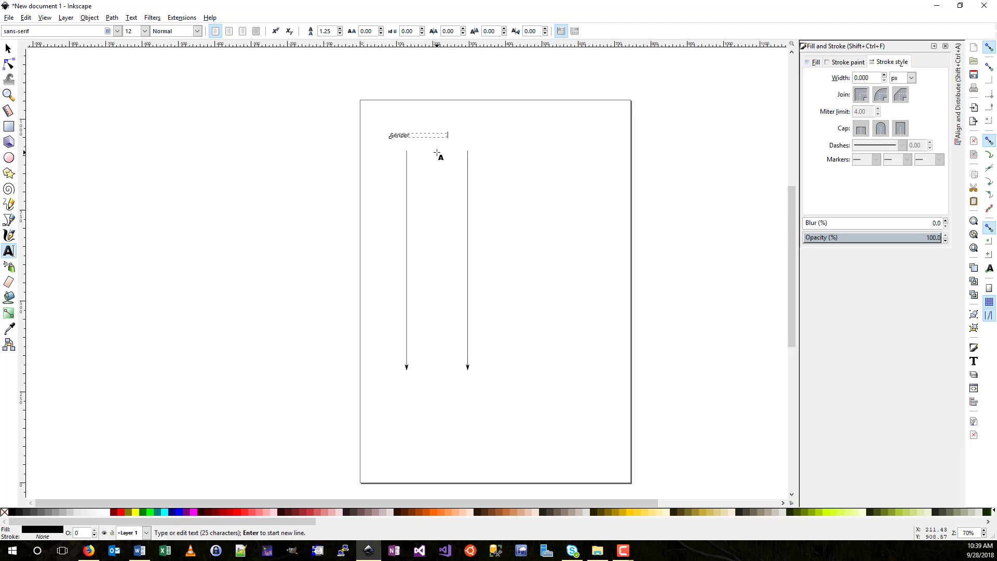
pyautogui.write('                      Receiver')
pyautogui.click(8, 48)
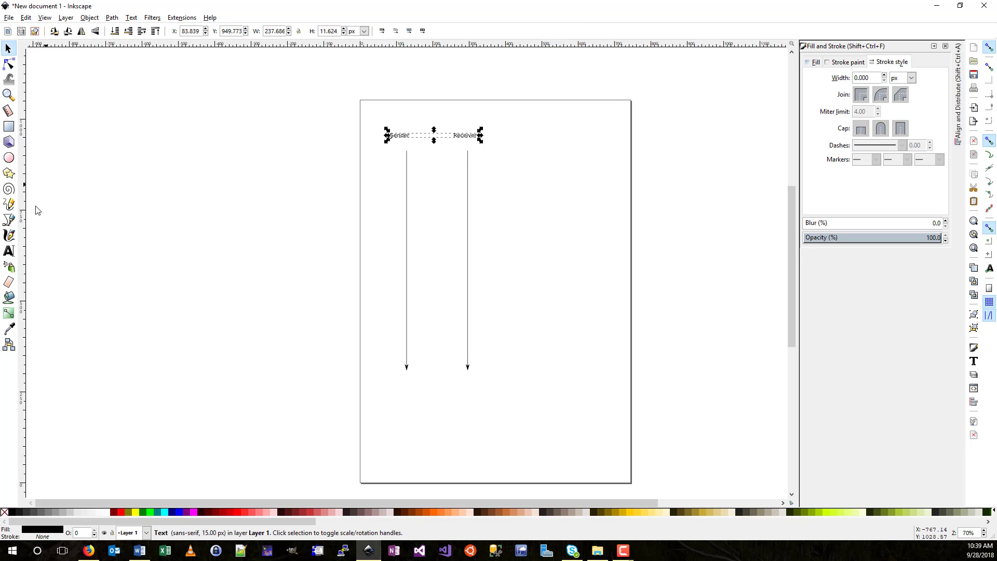
pyautogui.click(7, 221)
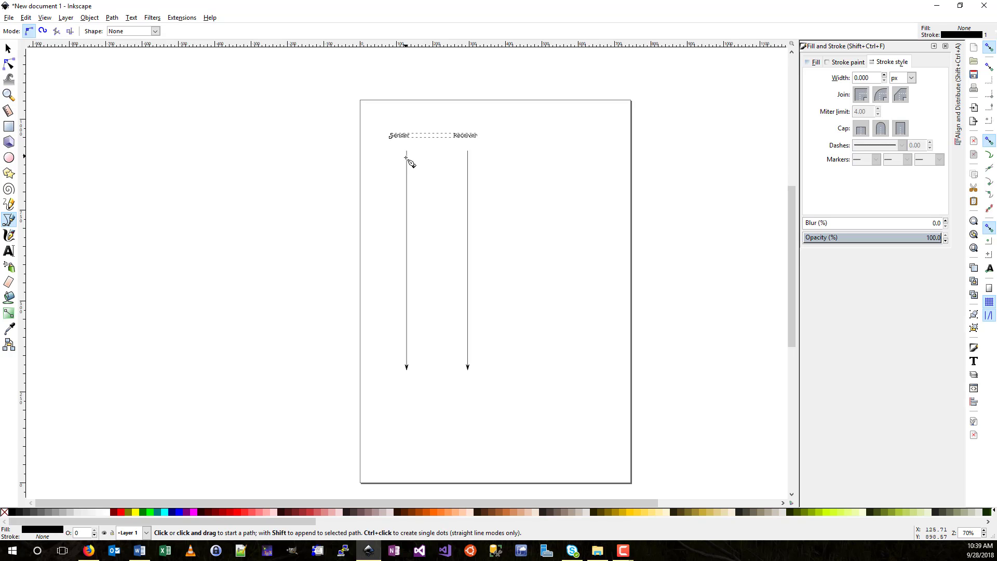
# - Scroll and zoom to about 280% on the Sender and Receiver labels and line tops
pyautogui.scroll(10, 410, 178)
pyautogui.scroll(-10, 410, 179)
pyautogui.scroll(-2, 447, 166)
pyautogui.scroll(3, 451, 171)
pyautogui.scroll(-3, 452, 171)
pyautogui.scroll(2, 452, 172)
pyautogui.scroll(-1, 452, 171)
pyautogui.hscroll(-4, 448, 168)
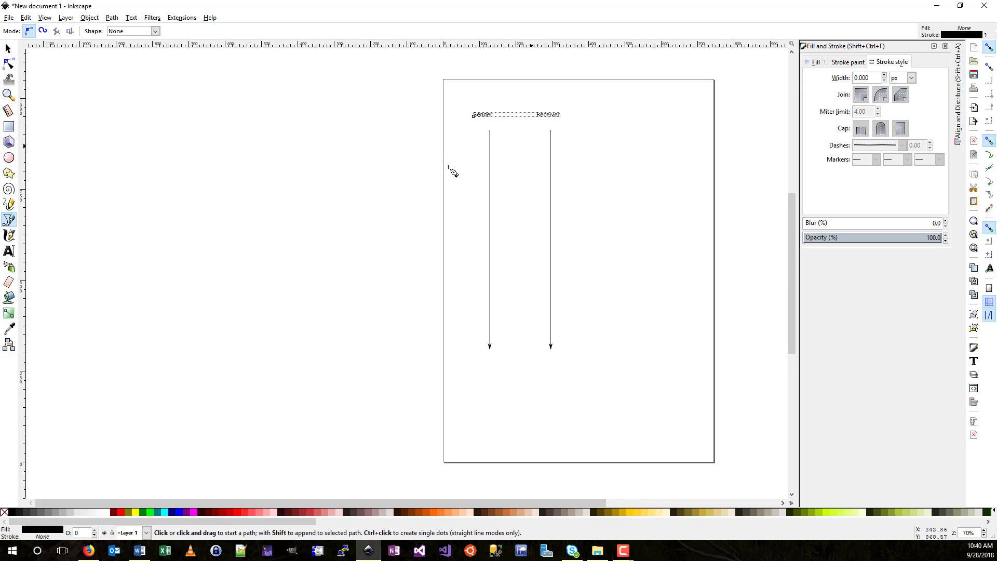
pyautogui.hscroll(8, 448, 167)
pyautogui.hscroll(-4, 448, 167)
pyautogui.hscroll(1, 448, 167)
pyautogui.hscroll(-1, 448, 167)
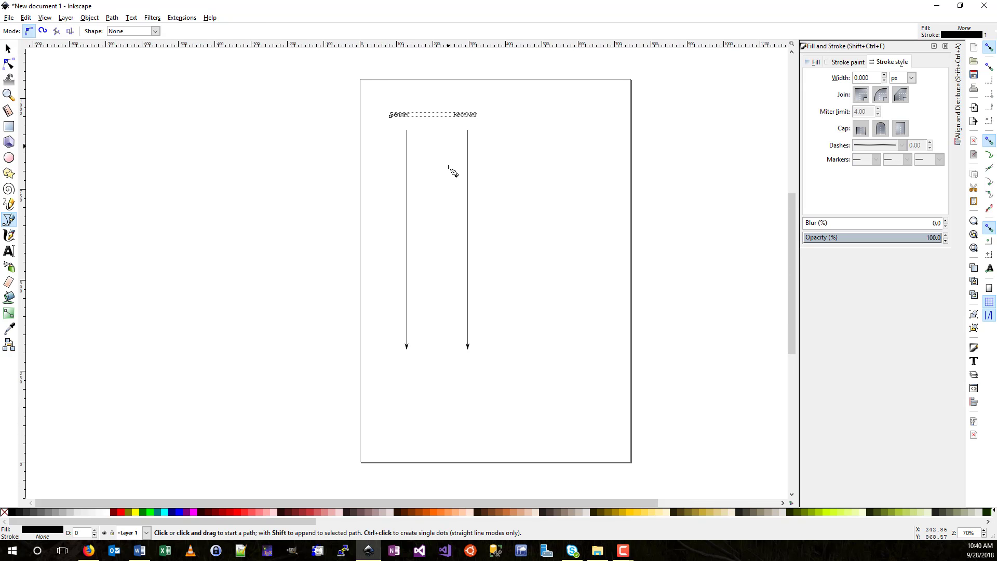
pyautogui.scroll(2, 450, 162)
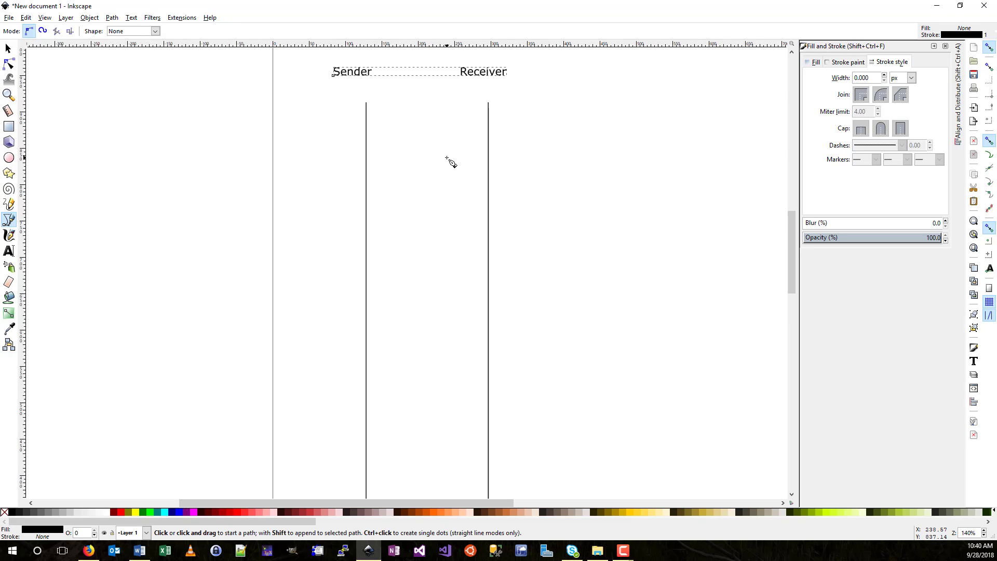
pyautogui.scroll(3, 449, 162)
pyautogui.scroll(4, 449, 162)
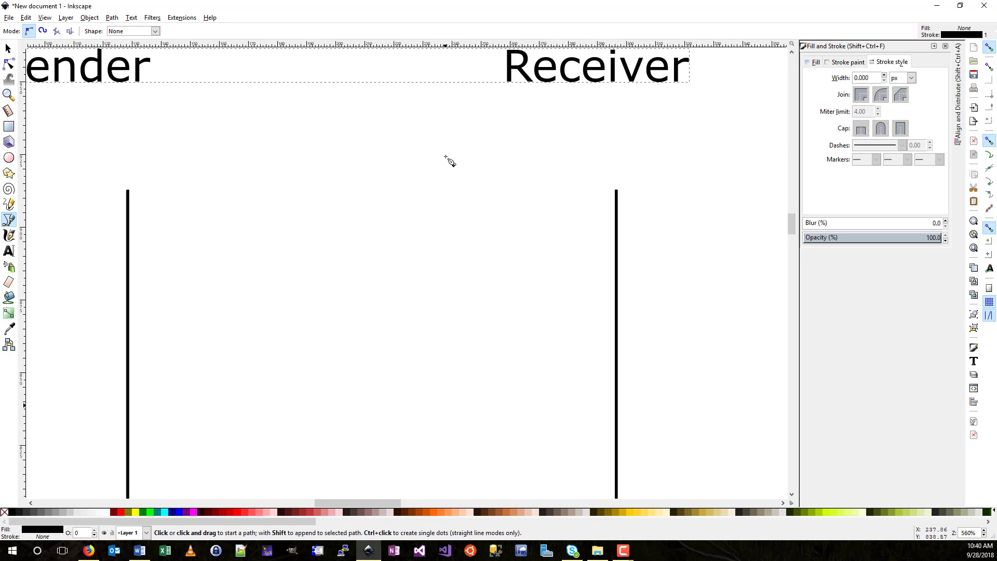
pyautogui.scroll(-3, 449, 162)
pyautogui.scroll(1, 449, 162)
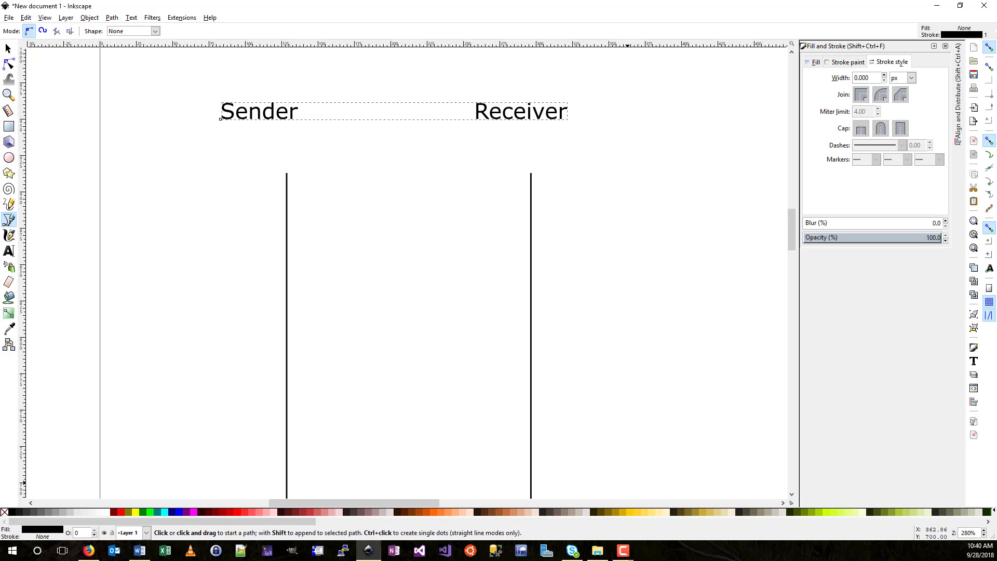
# - Enable snapping, with snap to paths, line-segment midpoints and other points
pyautogui.click(622, 550)
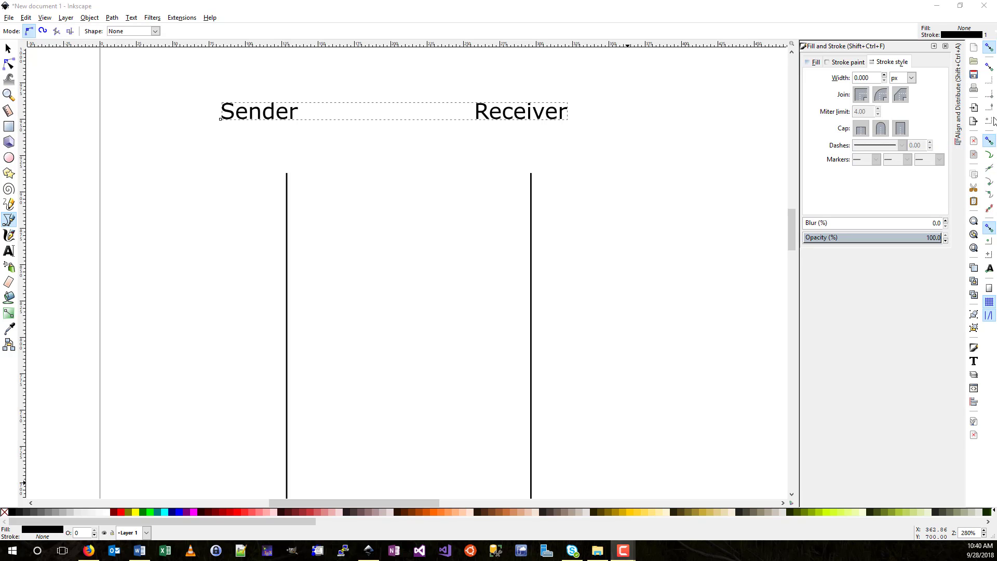
pyautogui.click(990, 49)
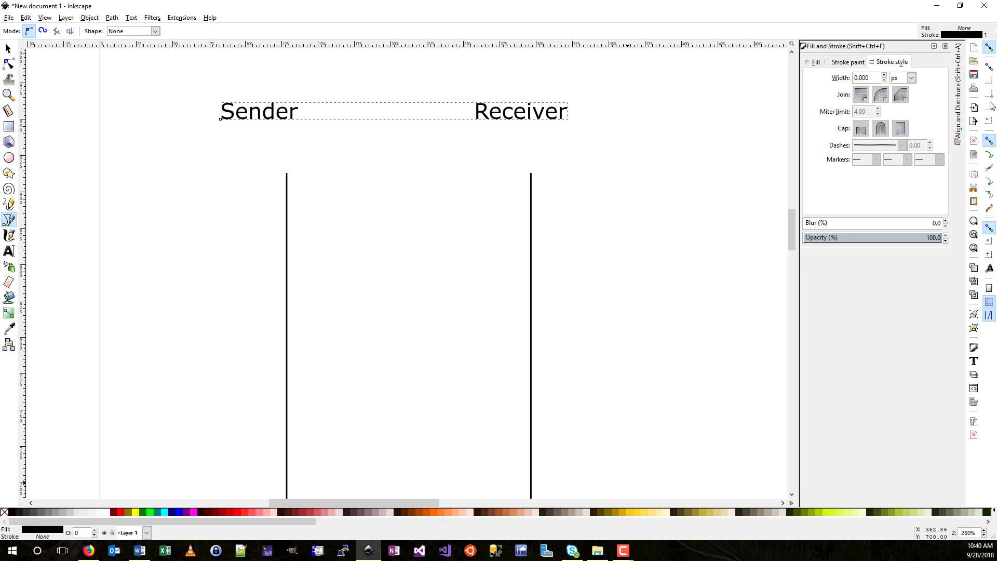
pyautogui.click(988, 156)
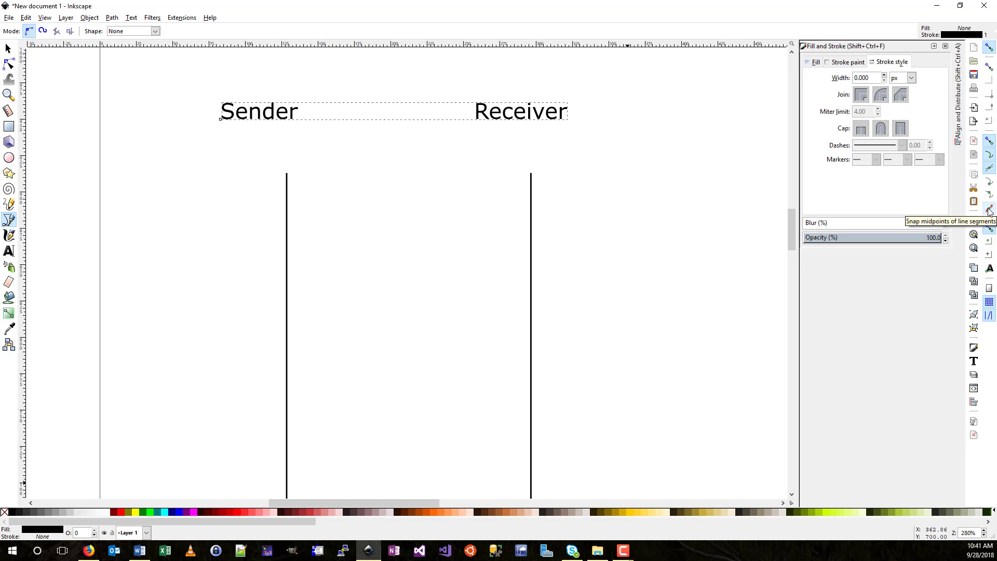
pyautogui.click(988, 210)
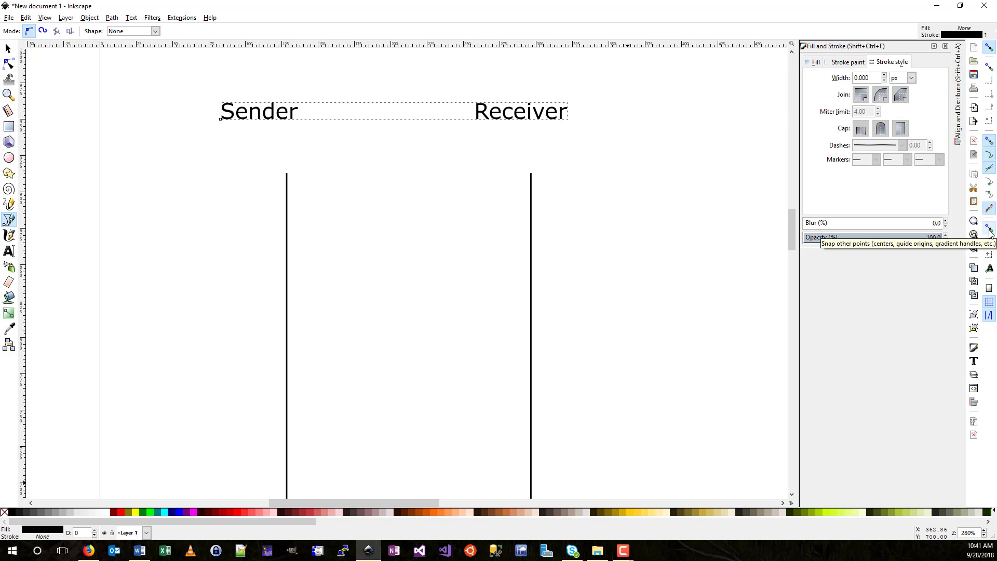
pyautogui.click(990, 231)
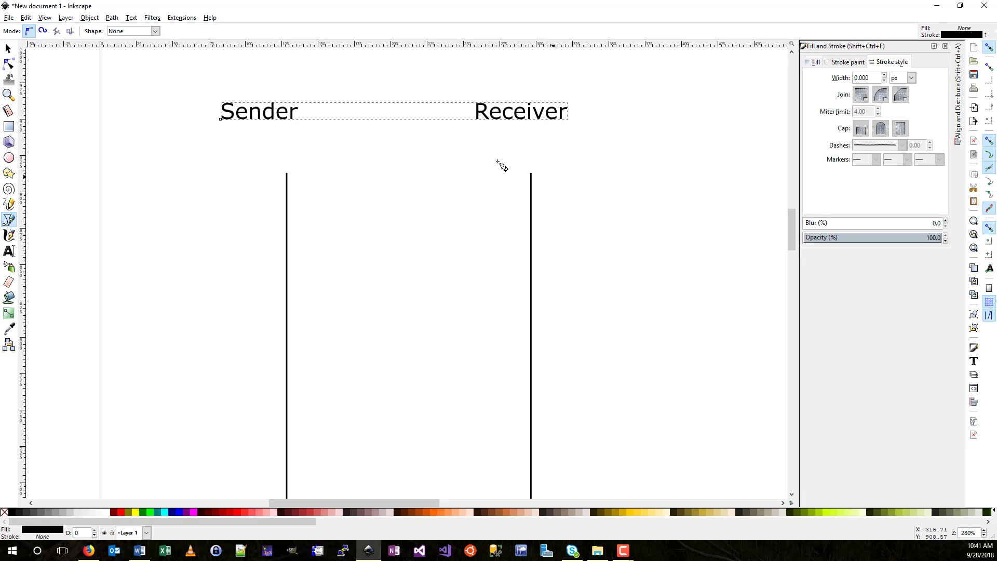
# - Draw a diagonal line from the Sender line's top to the Receiver line with an arrowhead
pyautogui.click(287, 174)
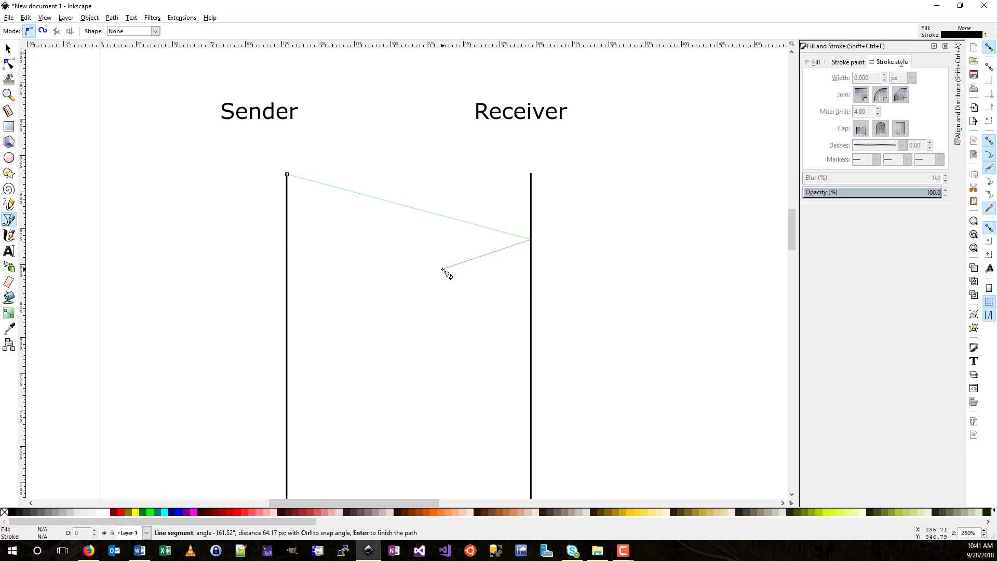
pyautogui.press('Return')
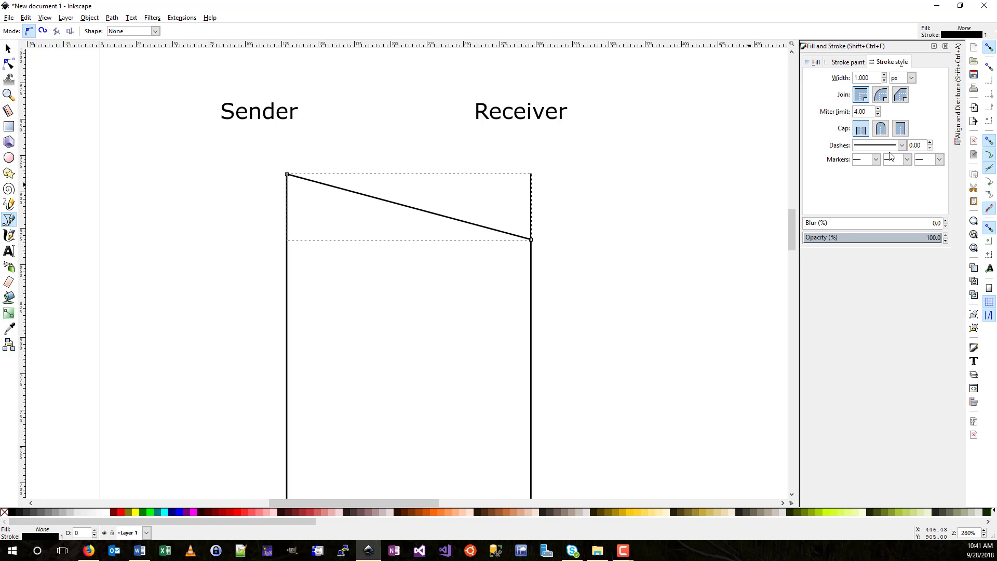
pyautogui.click(939, 160)
pyautogui.click(921, 188)
# - Replace the end marker with a larger filled arrowhead
pyautogui.click(939, 160)
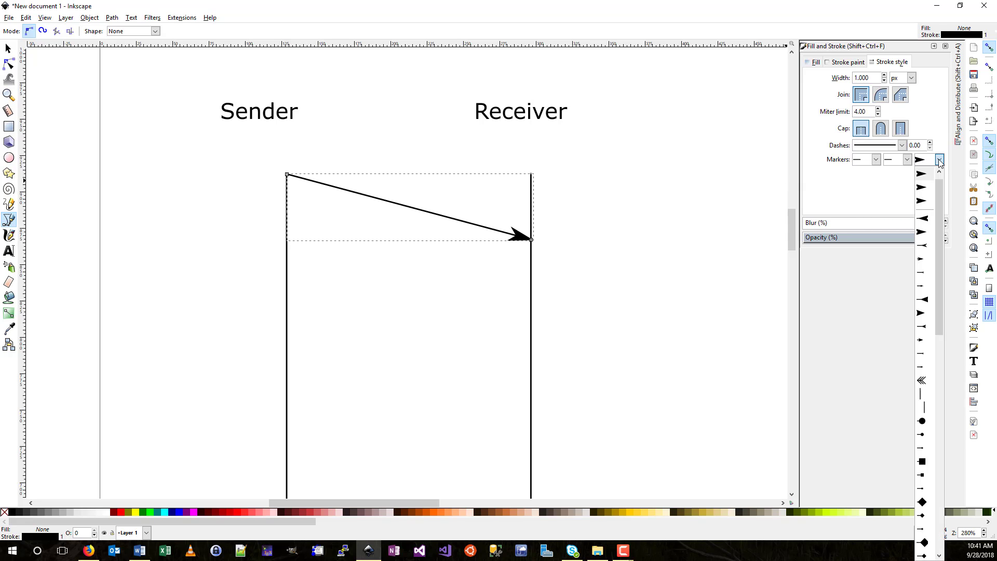
pyautogui.click(926, 187)
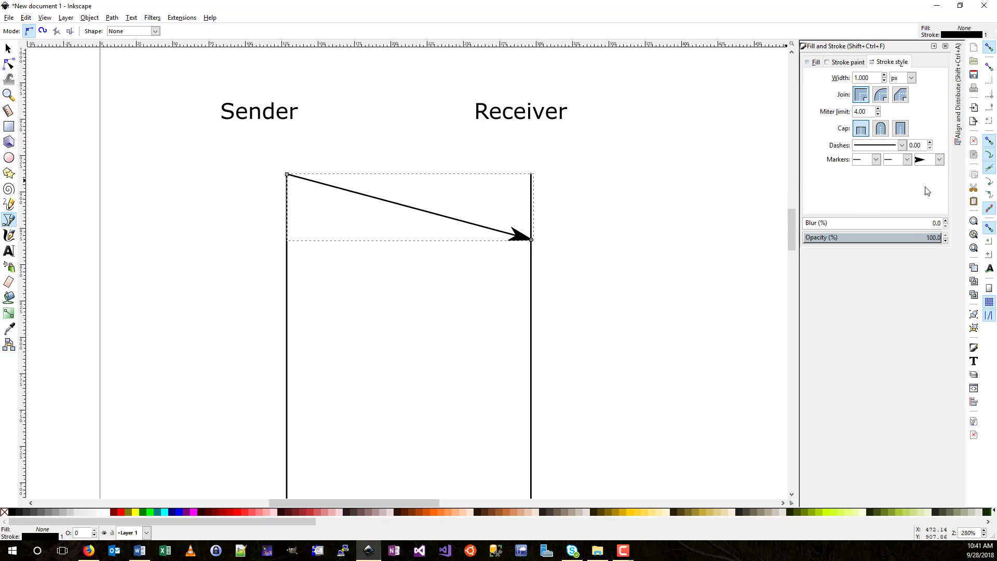
pyautogui.click(939, 160)
pyautogui.click(921, 249)
pyautogui.click(939, 160)
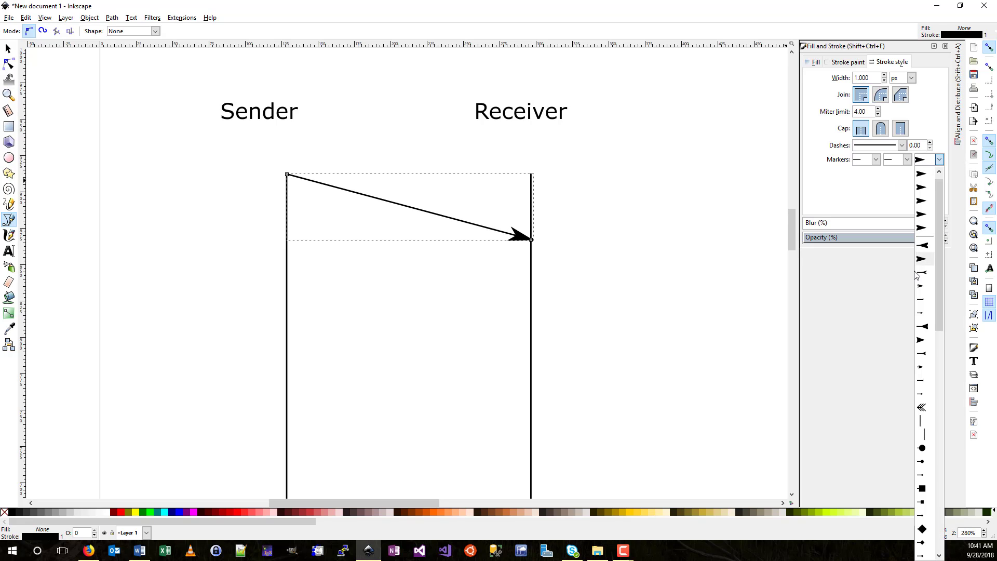
pyautogui.click(919, 340)
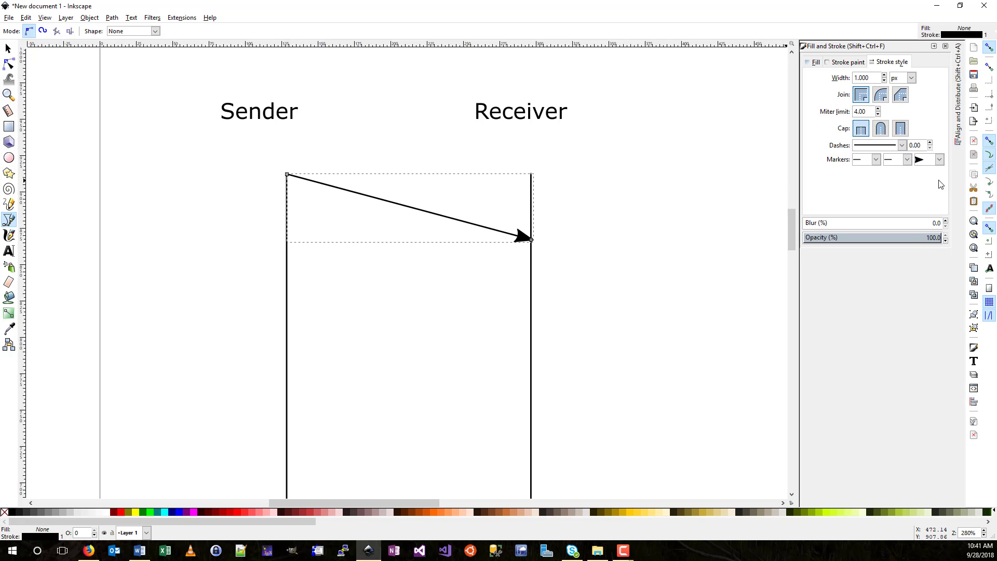
pyautogui.scroll(-2, 422, 211)
pyautogui.scroll(4, 425, 213)
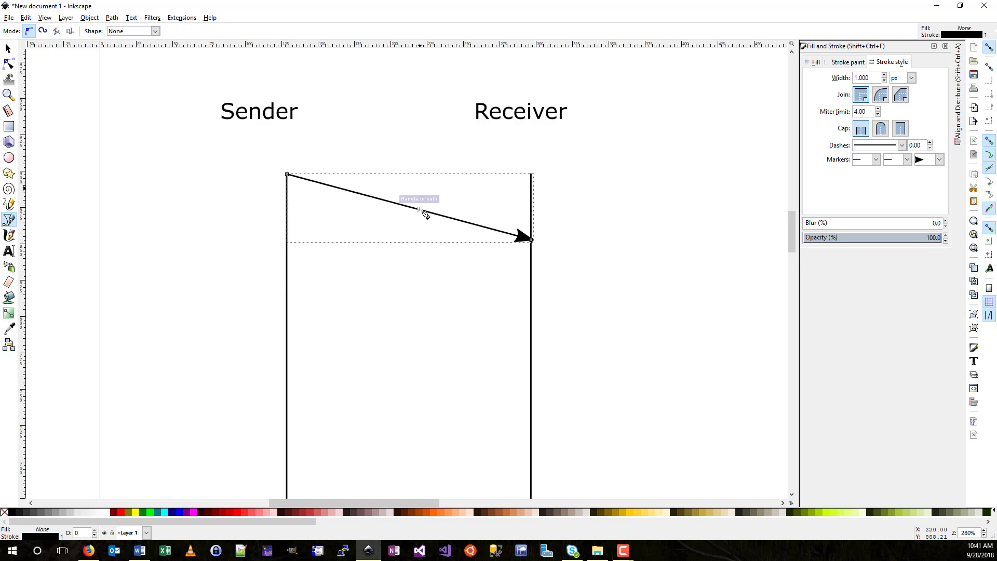
pyautogui.scroll(-3, 422, 213)
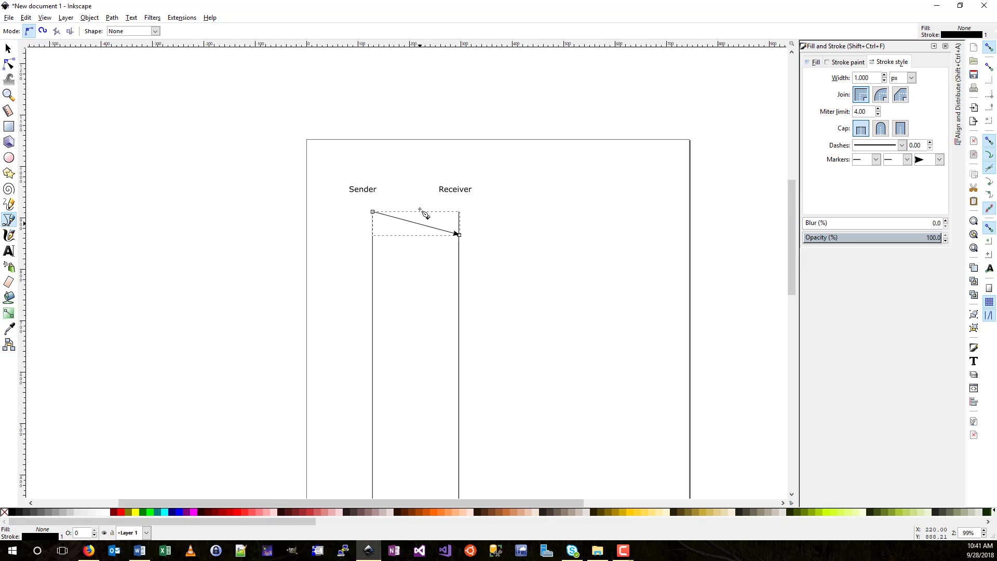
pyautogui.scroll(1, 422, 213)
pyautogui.scroll(2, 423, 212)
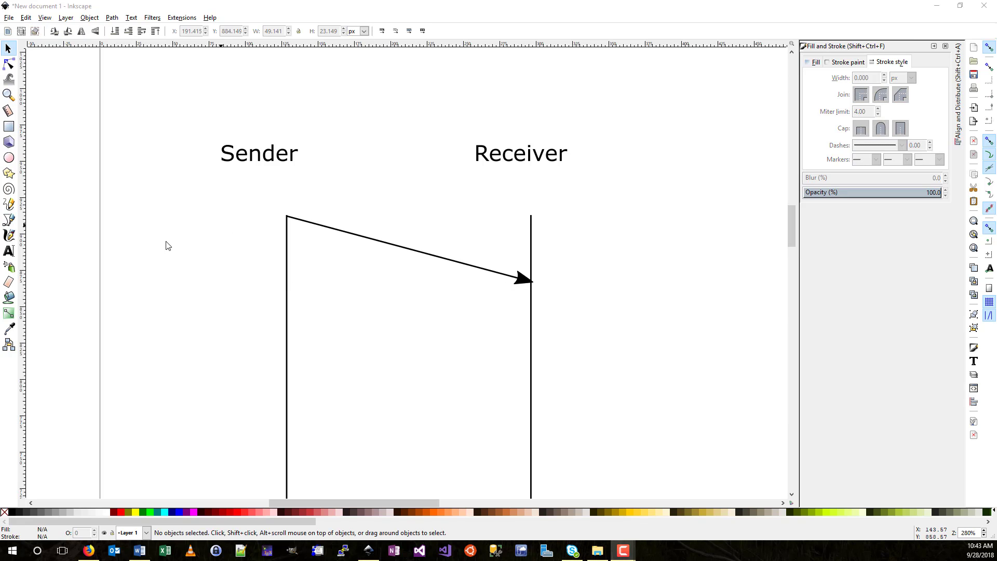
# - Add the text 'D0' above the arrow and select it together with the arrow
pyautogui.click(9, 251)
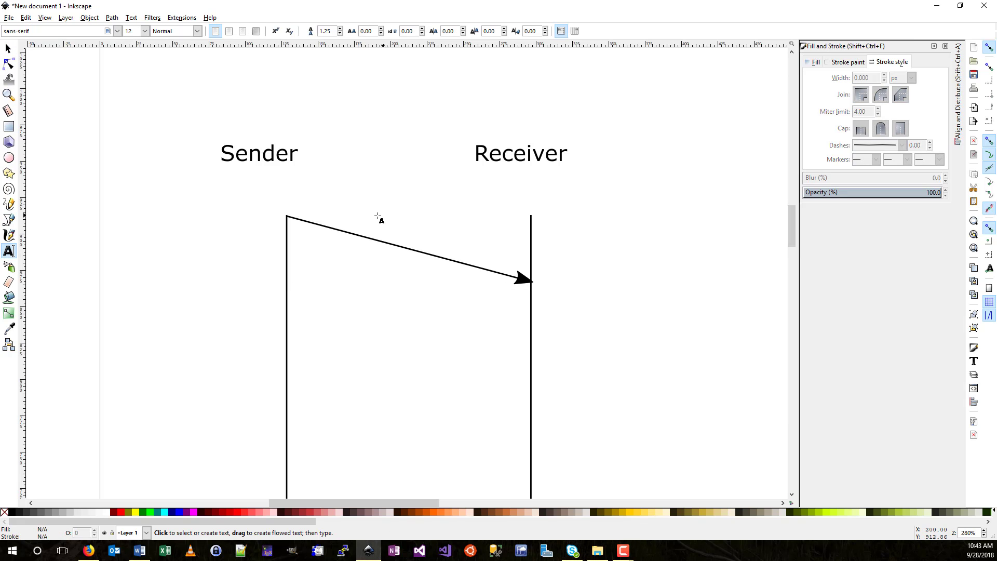
pyautogui.click(365, 221)
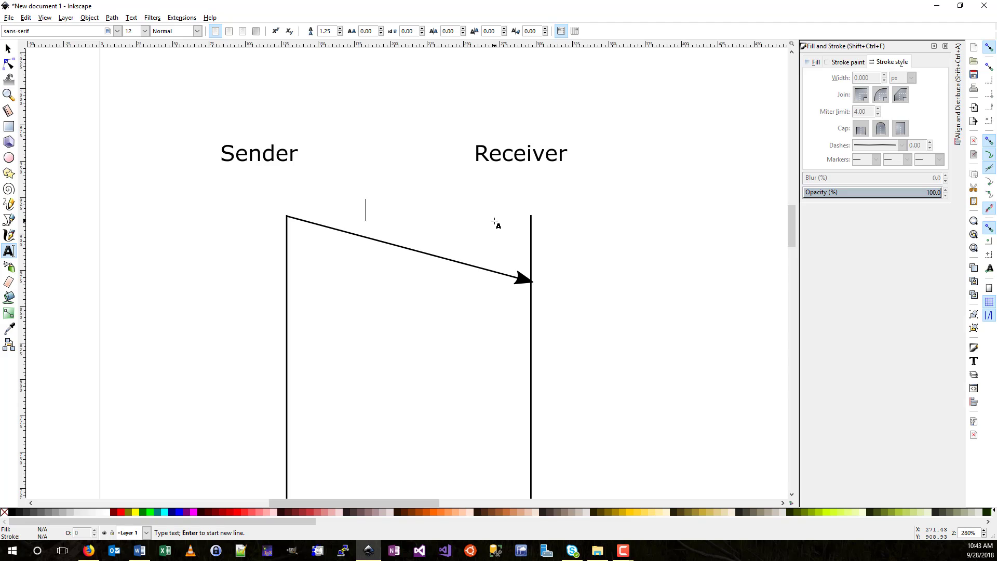
pyautogui.write('Do')
pyautogui.press('BackSpace')
pyautogui.write('0')
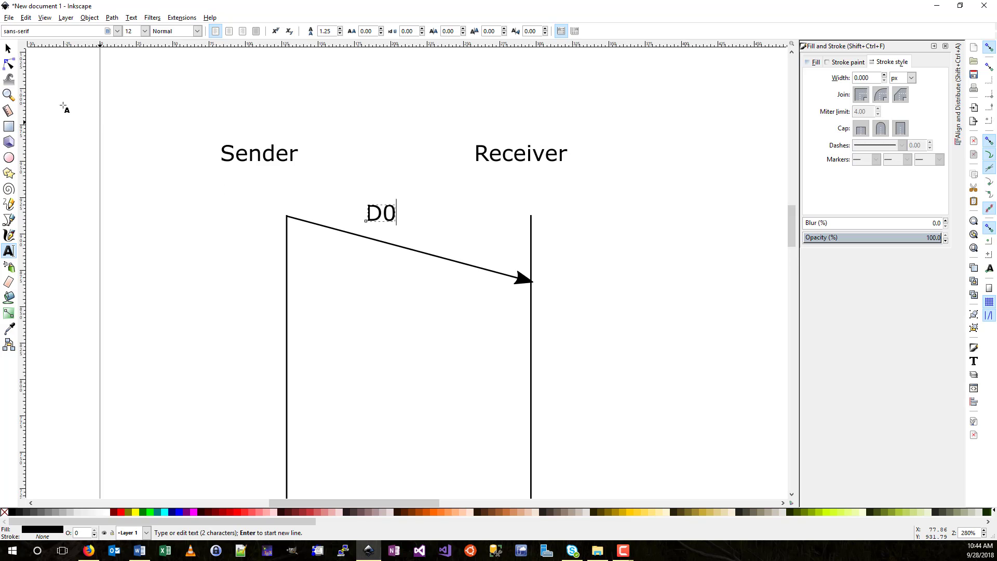
pyautogui.click(8, 49)
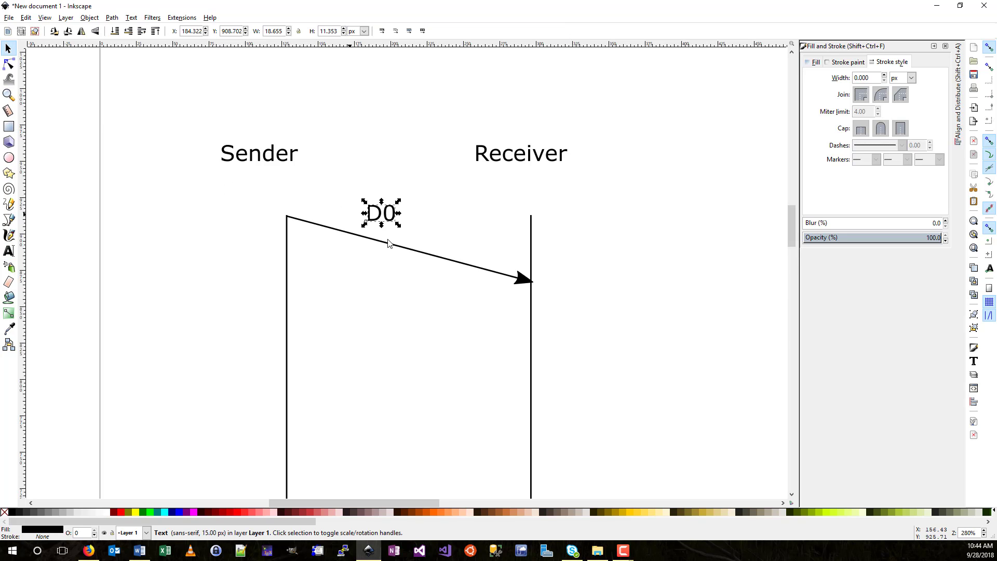
pyautogui.press('shift')
pyautogui.keyDown('shift'); pyautogui.click(415, 254); pyautogui.keyUp('shift')
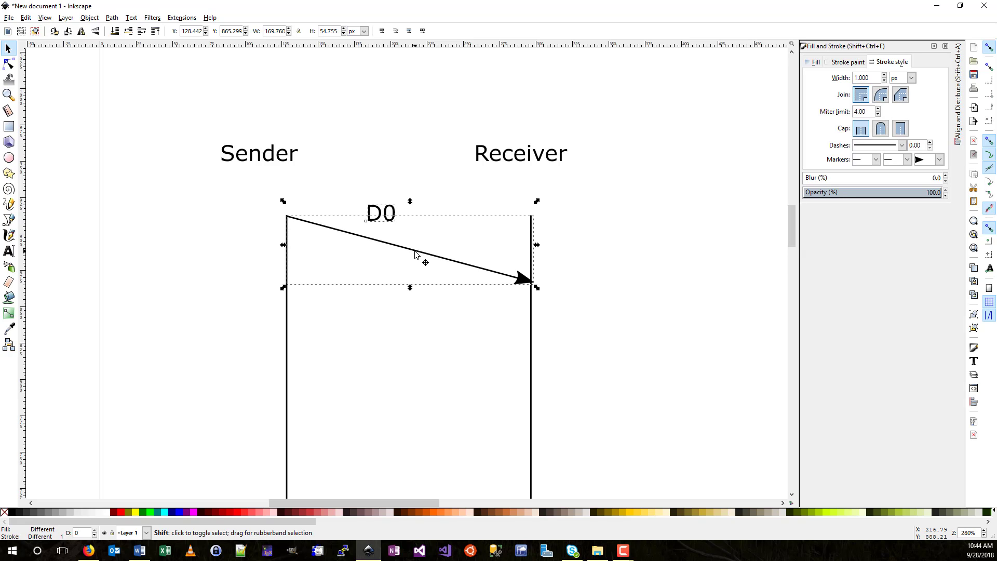
# - Put D0 on the arrow path with Text > Put on Path and slide it to the middle
pyautogui.click(130, 17)
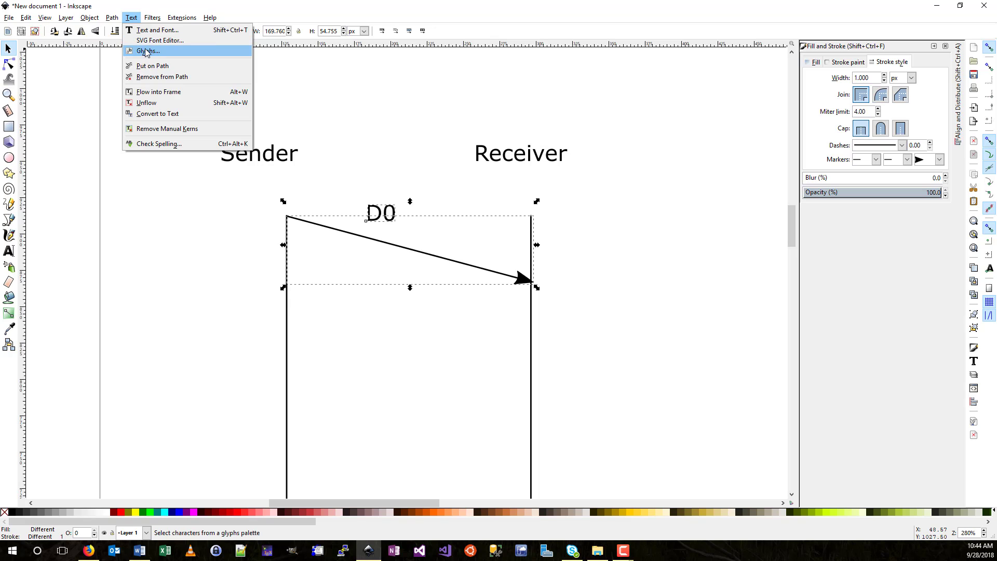
pyautogui.click(154, 66)
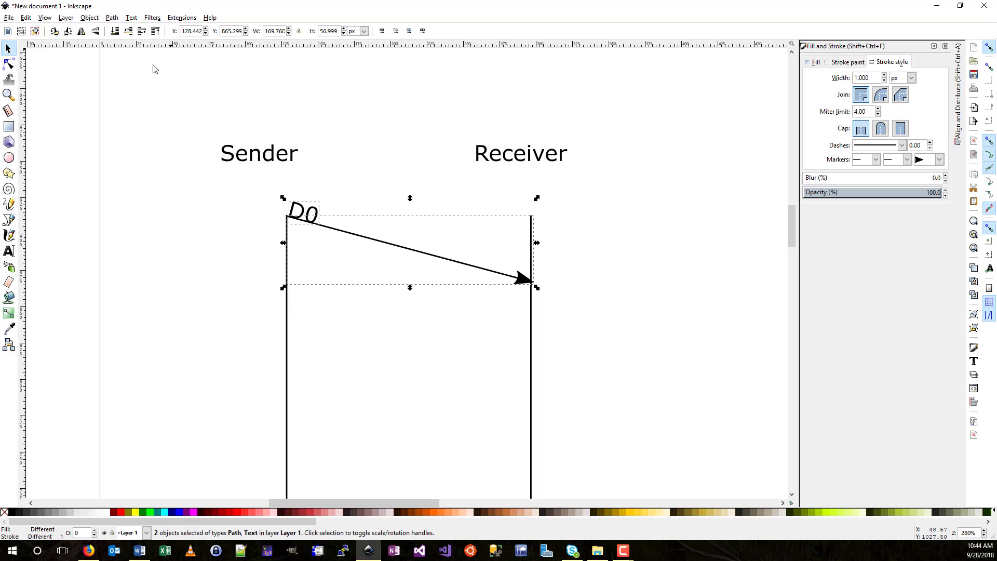
pyautogui.click(401, 151)
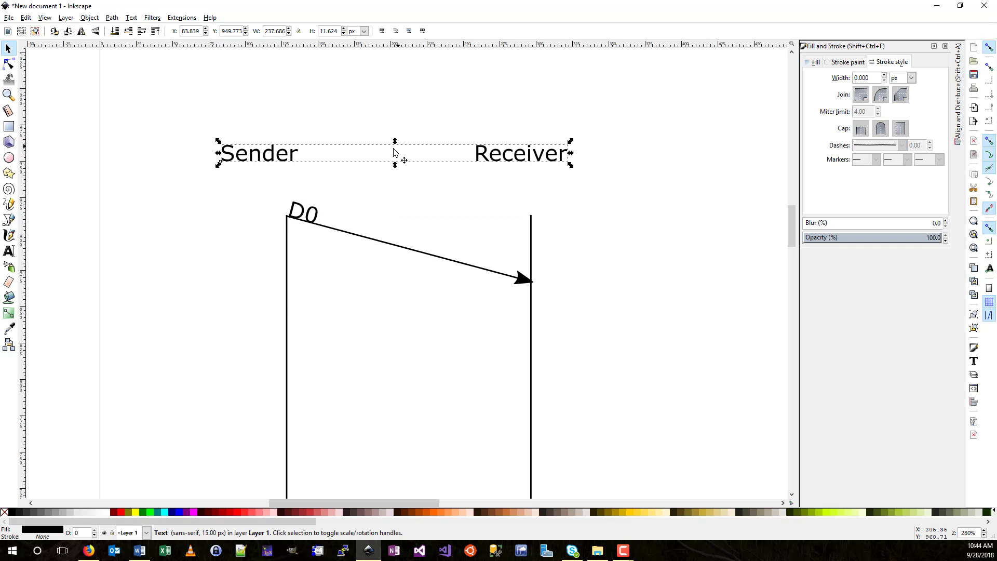
pyautogui.click(141, 107)
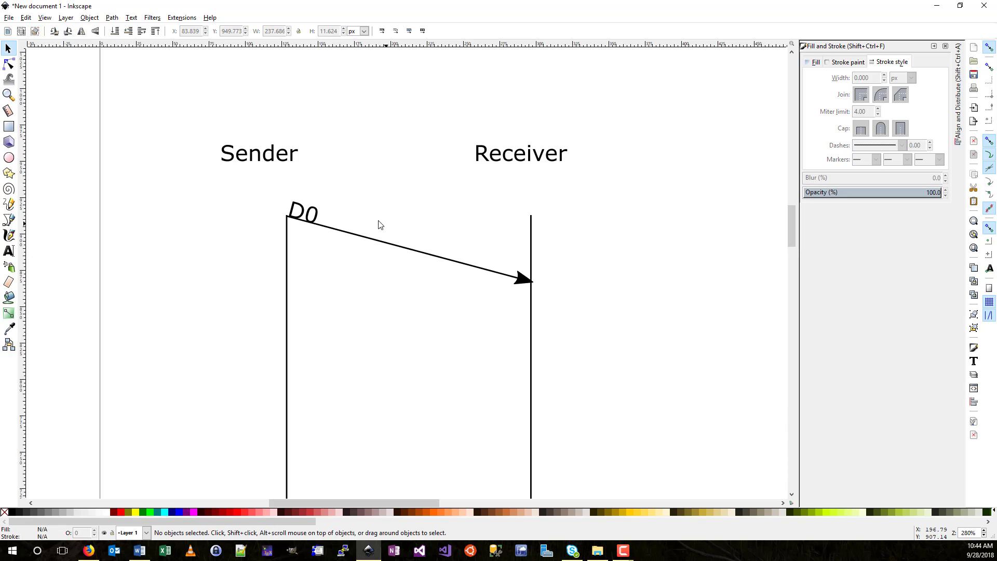
pyautogui.click(313, 218)
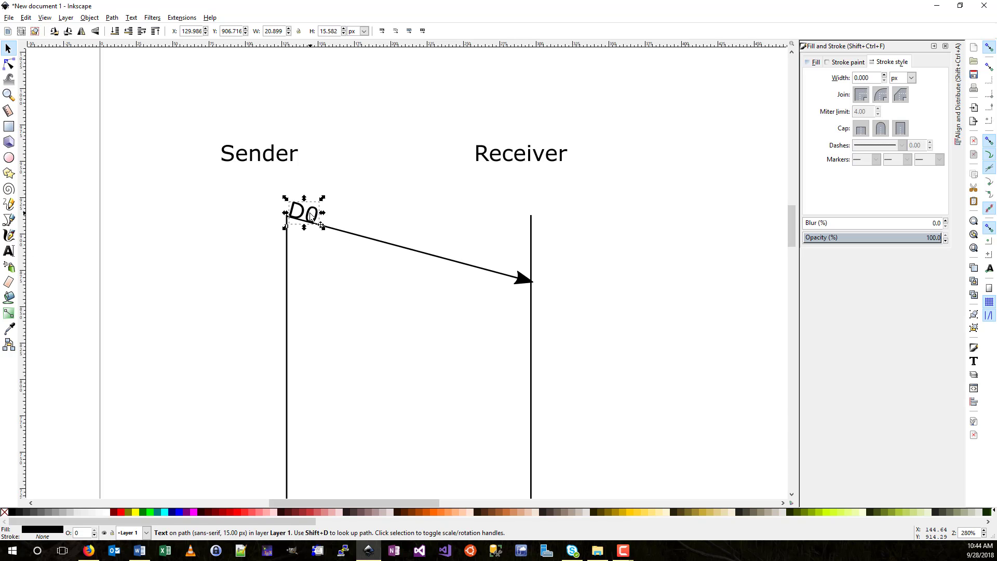
pyautogui.moveTo(309, 217); pyautogui.dragTo(418, 239)
pyautogui.hotkey('ctrl', 'z')
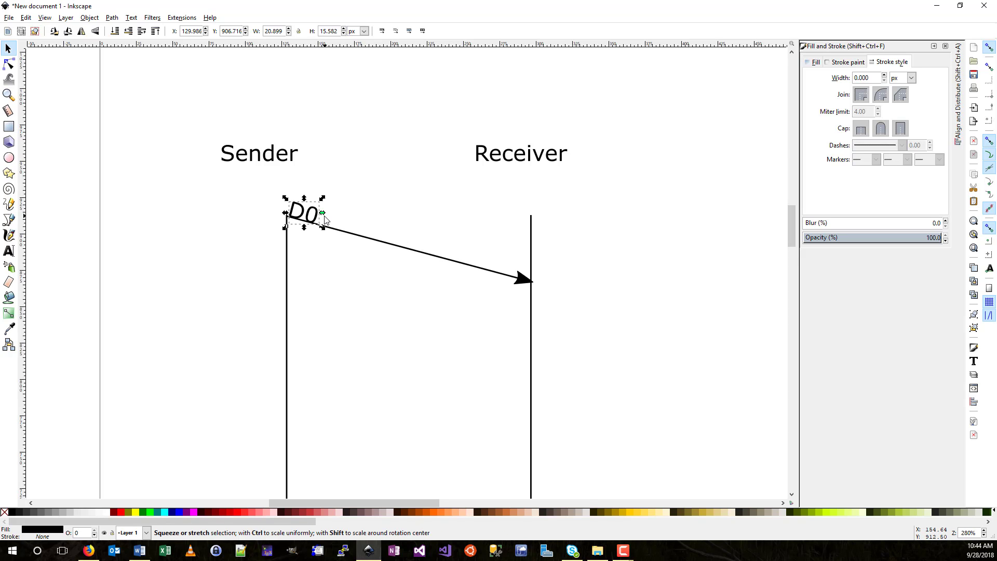
pyautogui.moveTo(316, 215); pyautogui.dragTo(422, 246)
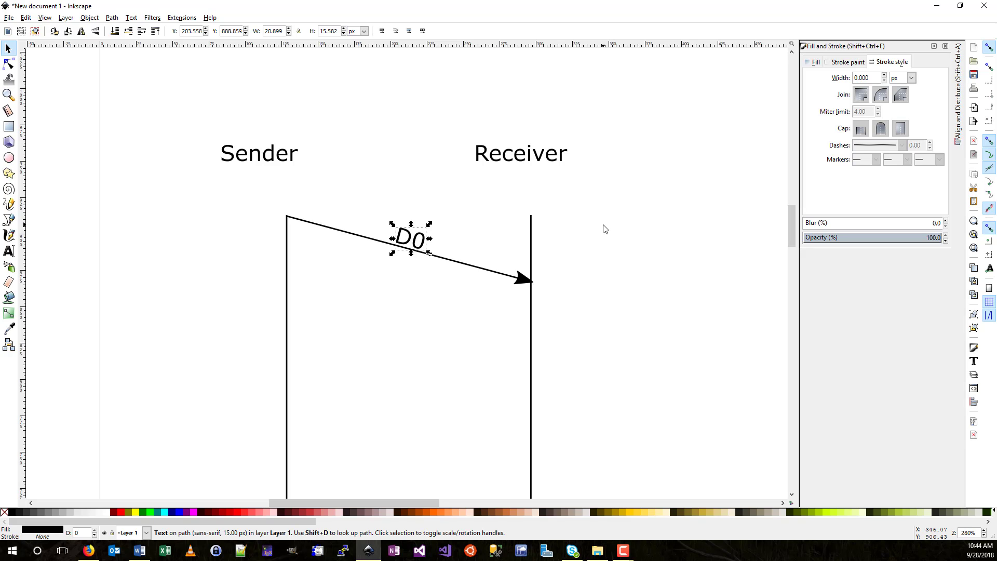
# - Draw a return line from the arrow tip down to a lower point on the Sender line
pyautogui.click(9, 219)
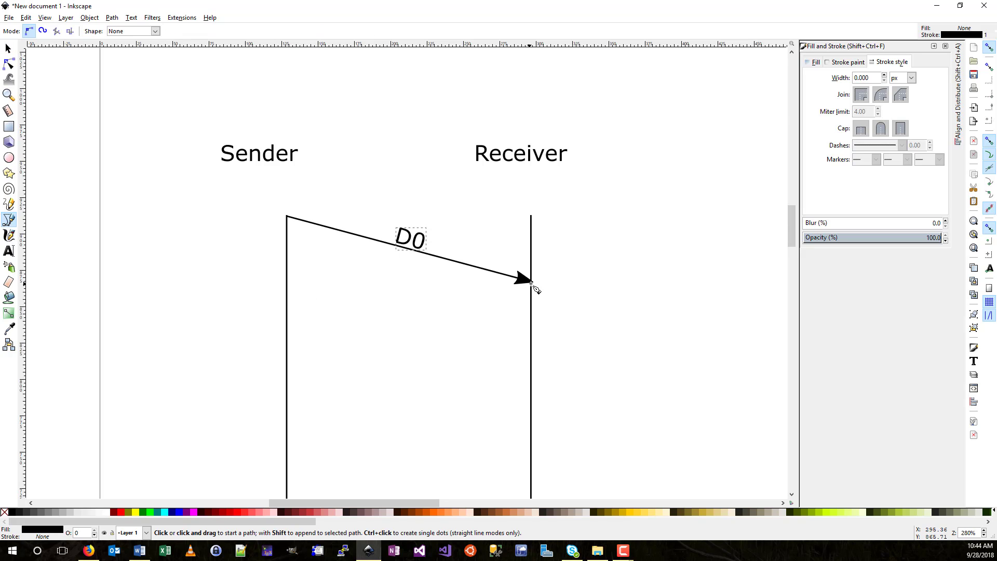
pyautogui.click(532, 283)
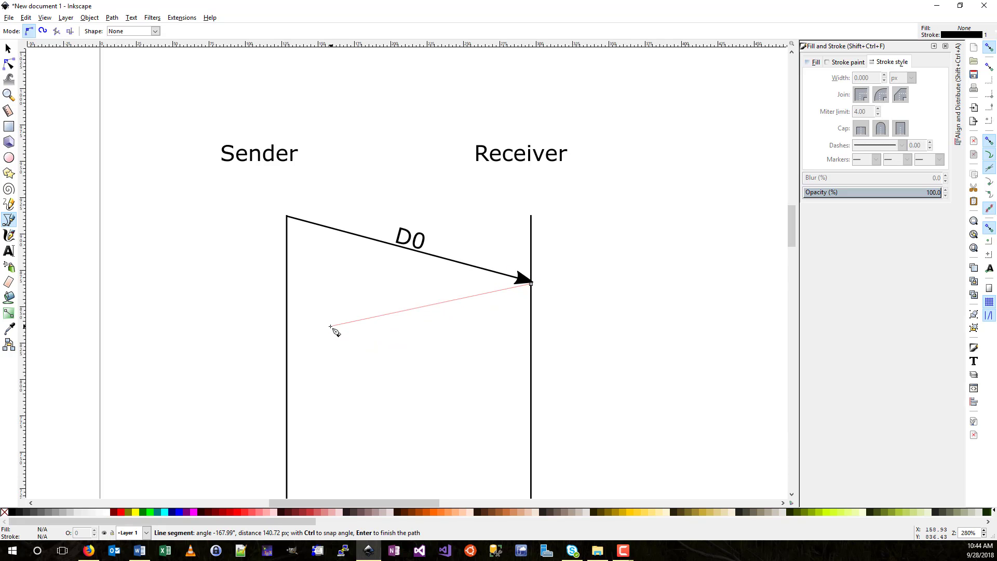
pyautogui.click(290, 341)
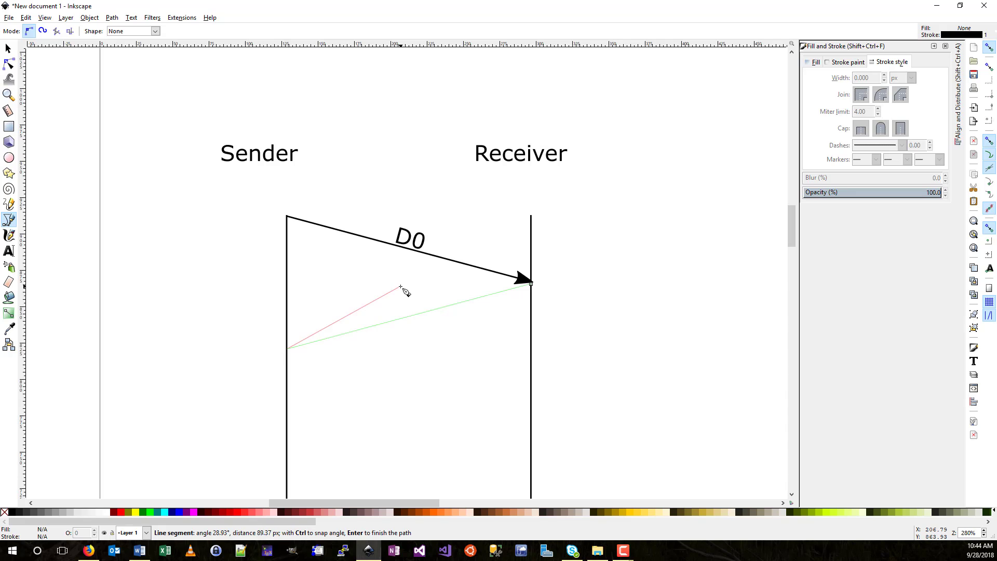
pyautogui.press('Return')
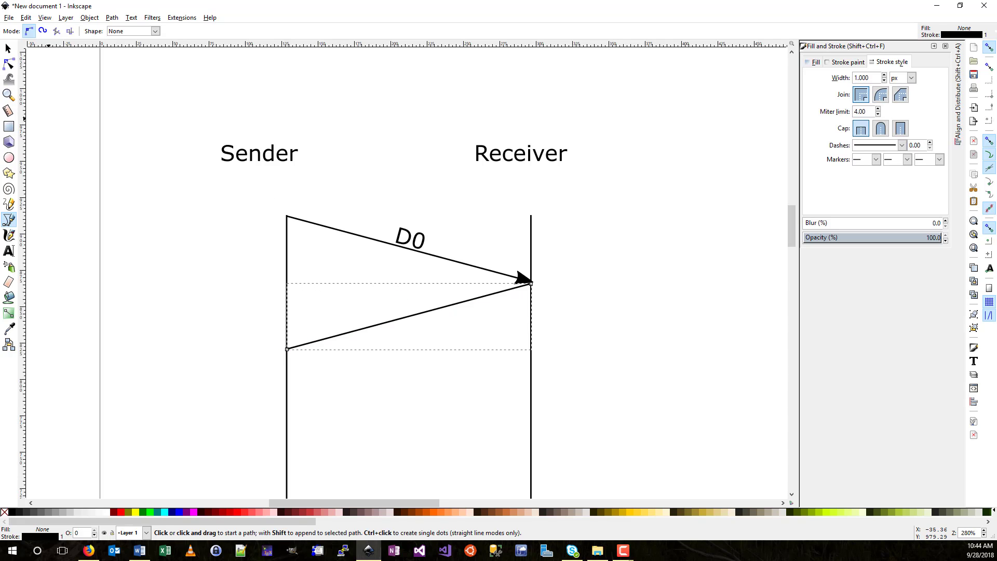
# - Type the label 'Ack0' inside the triangle and select it
pyautogui.click(8, 250)
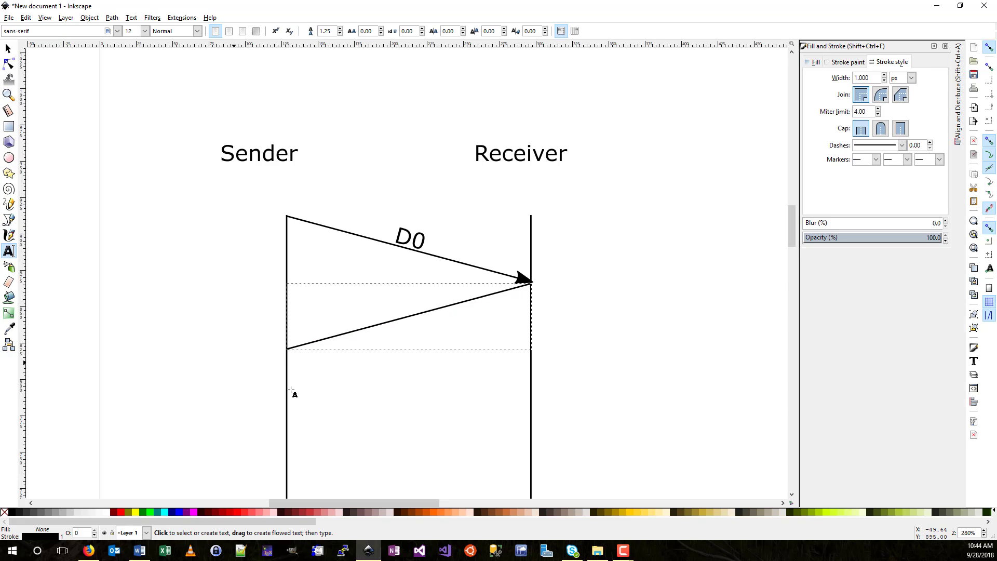
pyautogui.click(337, 297)
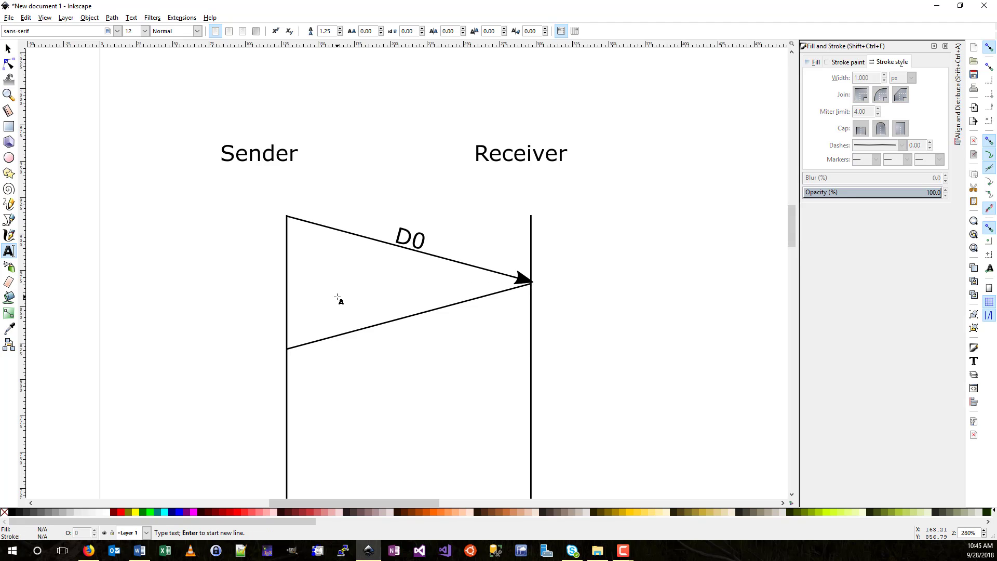
pyautogui.write('Ack0')
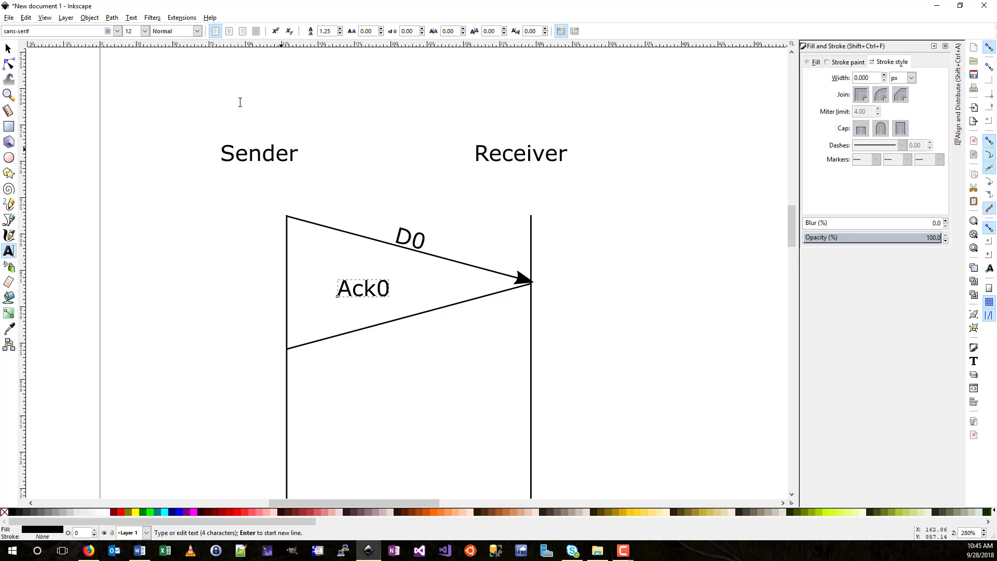
pyautogui.press('Escape')
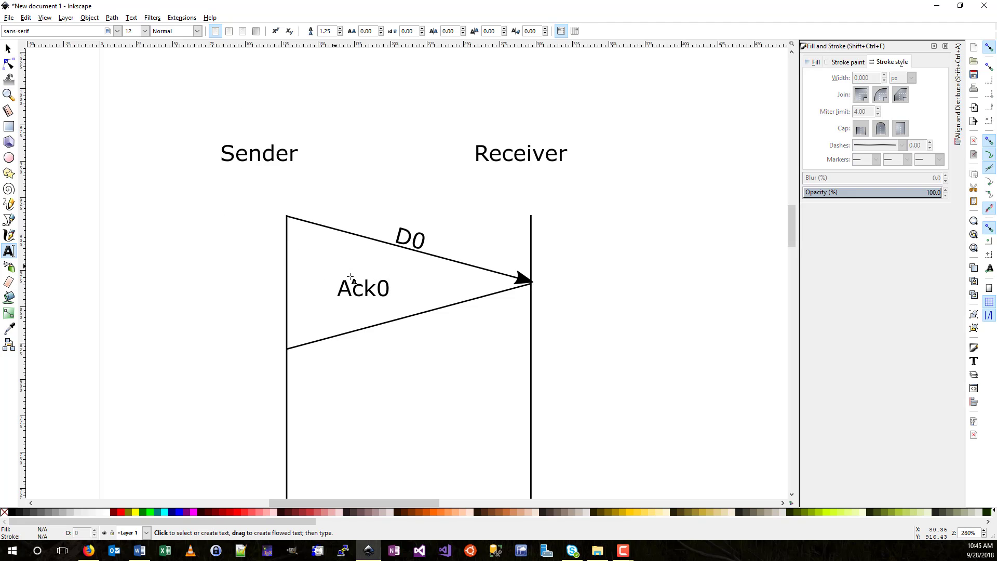
pyautogui.press('F1')
pyautogui.click(361, 288)
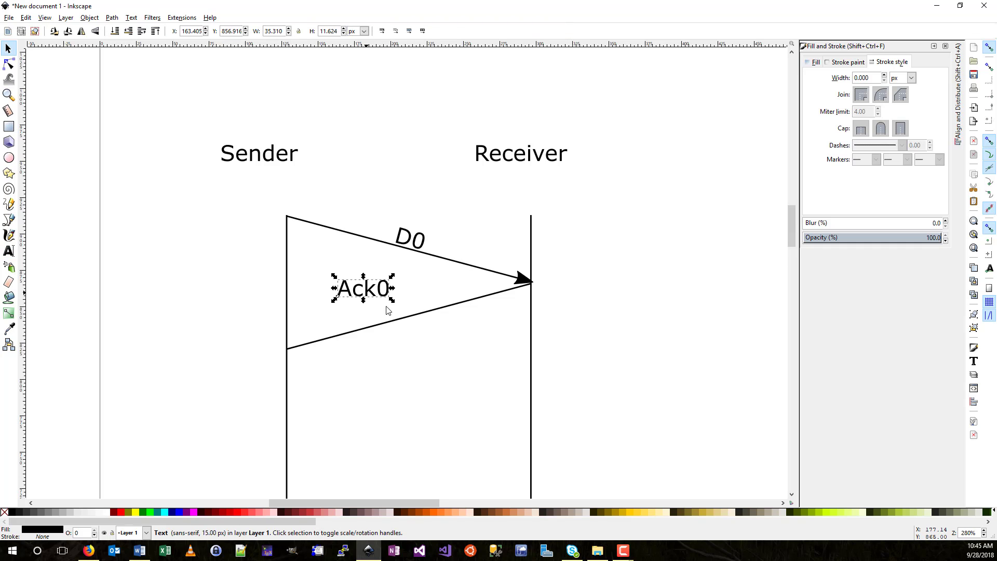
# - Put Ack0 on the return line's path and move it toward the line's middle
pyautogui.keyDown('shift'); pyautogui.click(397, 321); pyautogui.keyUp('shift')
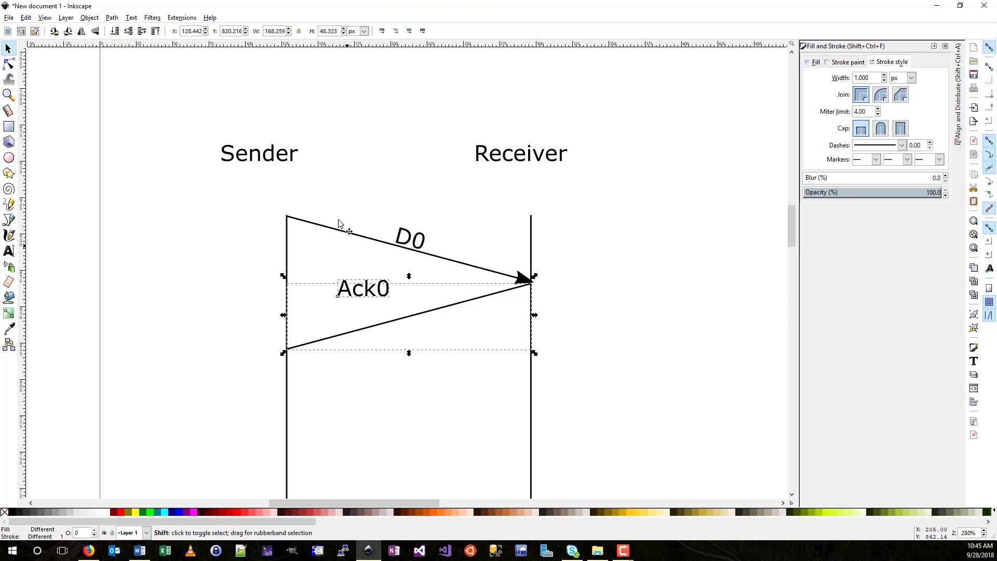
pyautogui.click(128, 19)
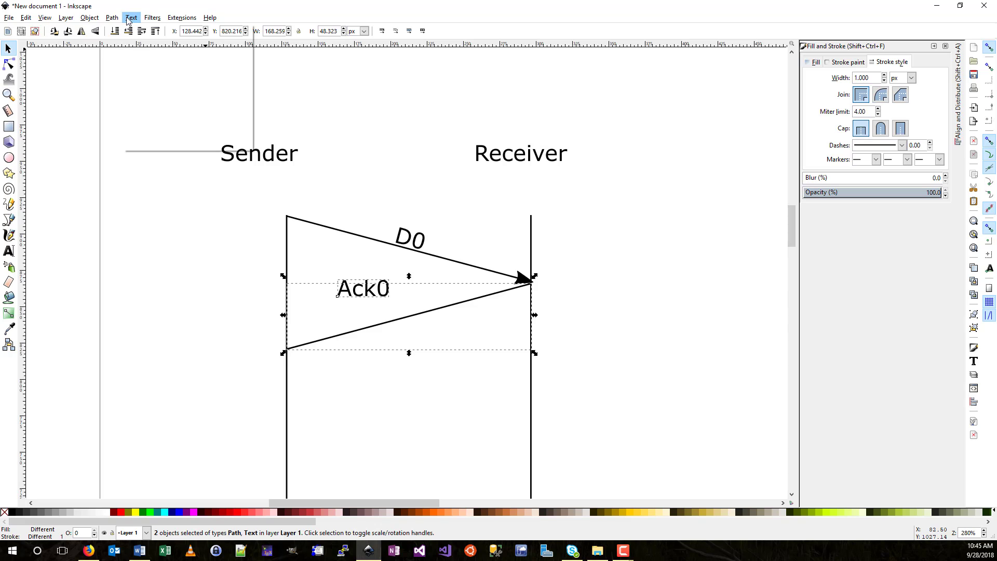
pyautogui.click(153, 66)
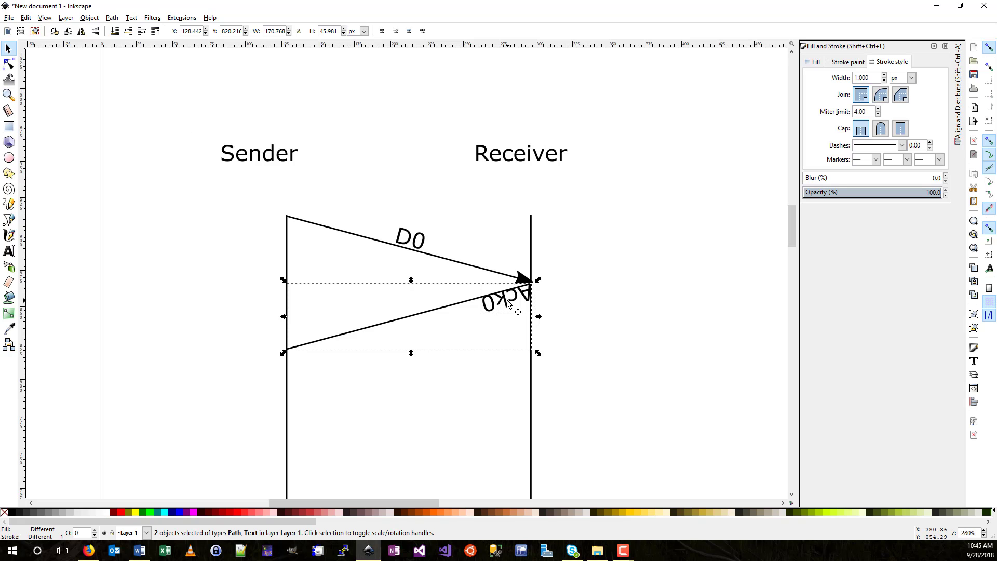
pyautogui.moveTo(508, 304); pyautogui.dragTo(459, 336)
pyautogui.hotkey('ctrl', 'z')
pyautogui.click(519, 307)
pyautogui.moveTo(519, 307); pyautogui.dragTo(417, 329)
pyautogui.moveTo(516, 293); pyautogui.dragTo(416, 328)
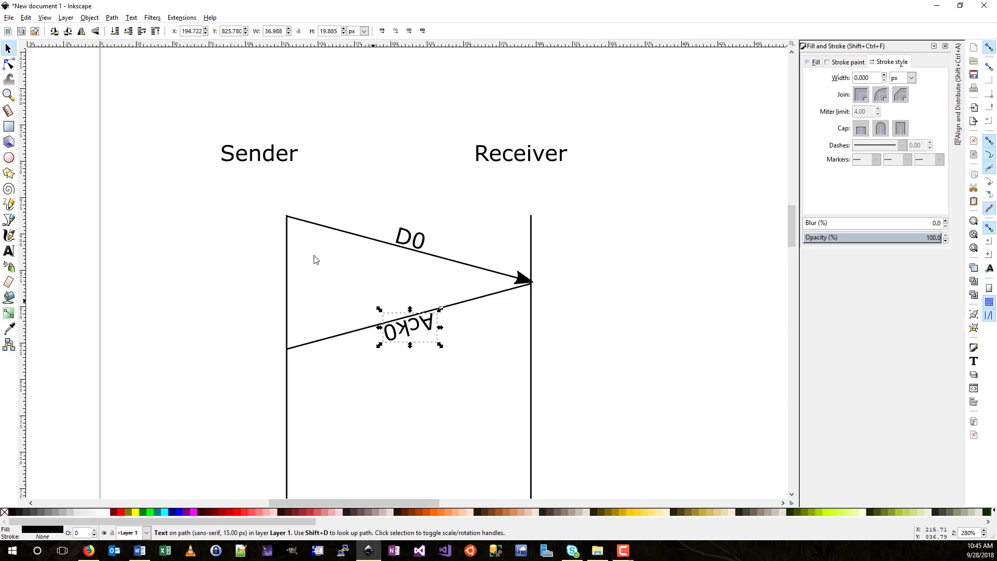
# - Rotate the Ack0 label upright and move it just above the return line
pyautogui.click(112, 18)
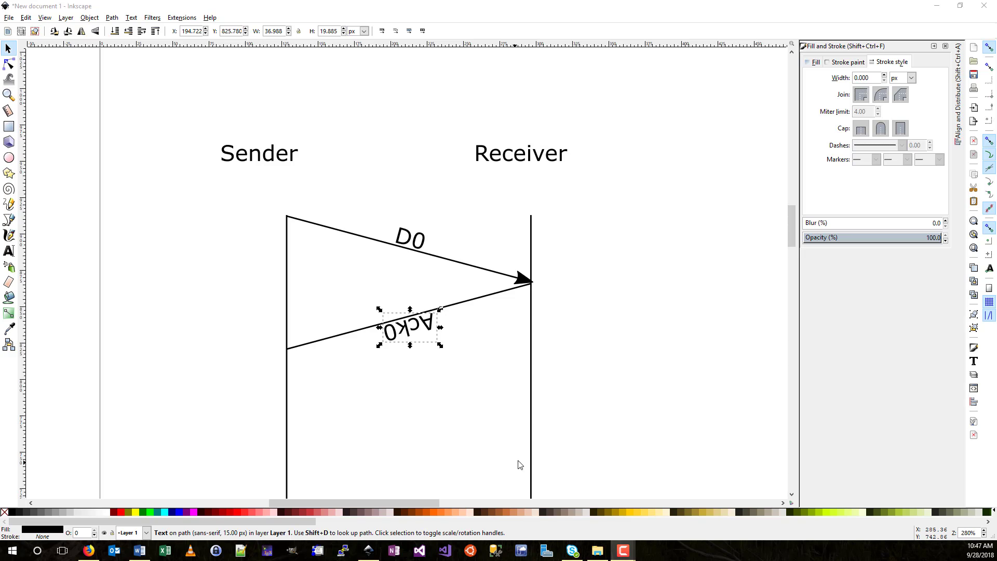
pyautogui.click(410, 332)
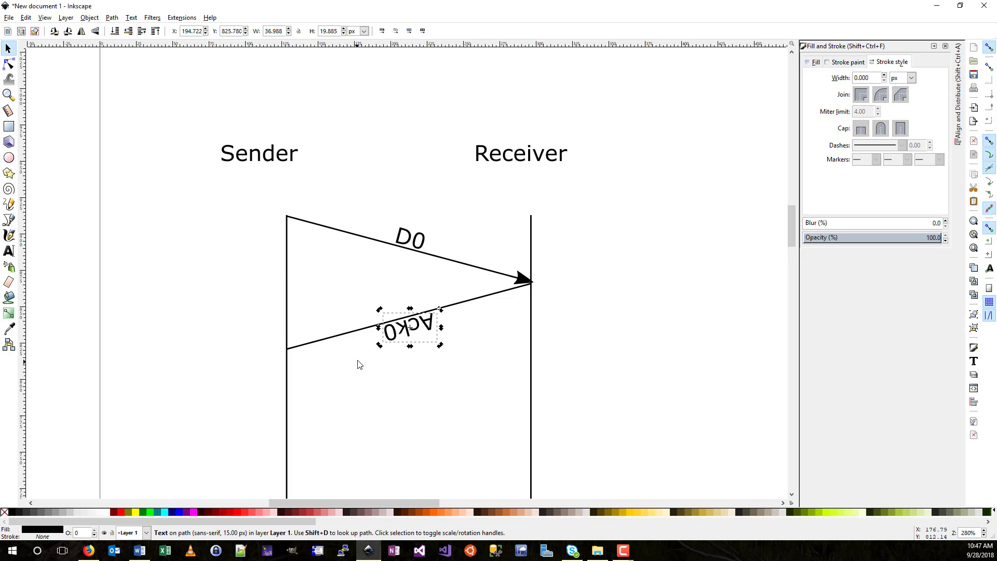
pyautogui.moveTo(379, 345); pyautogui.dragTo(445, 310)
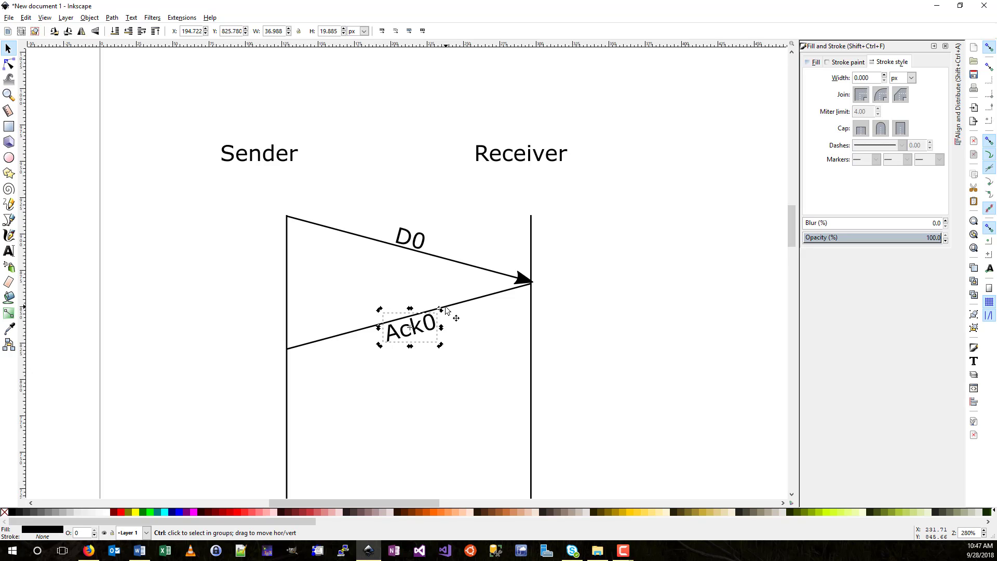
pyautogui.click(454, 332)
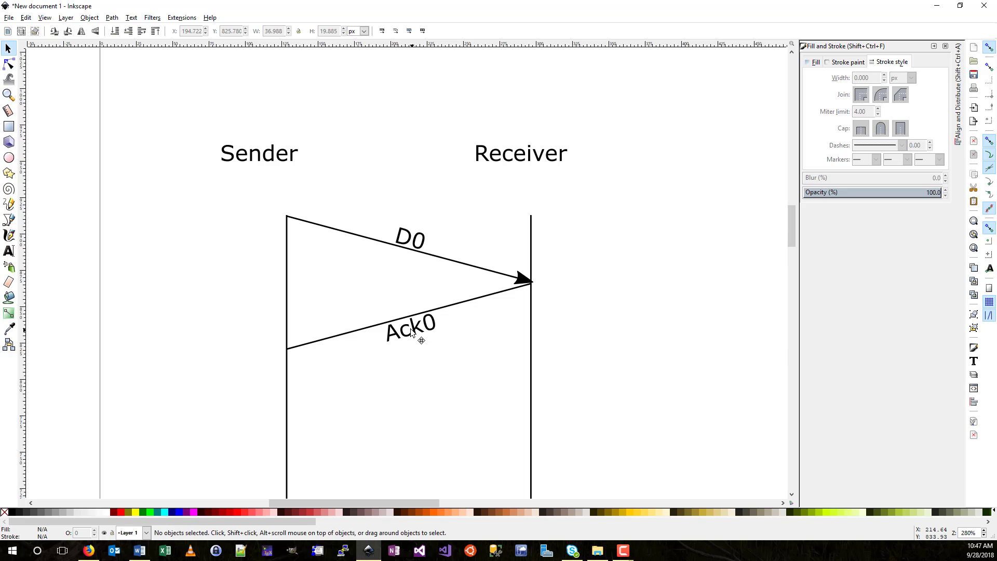
pyautogui.moveTo(412, 332); pyautogui.dragTo(402, 310)
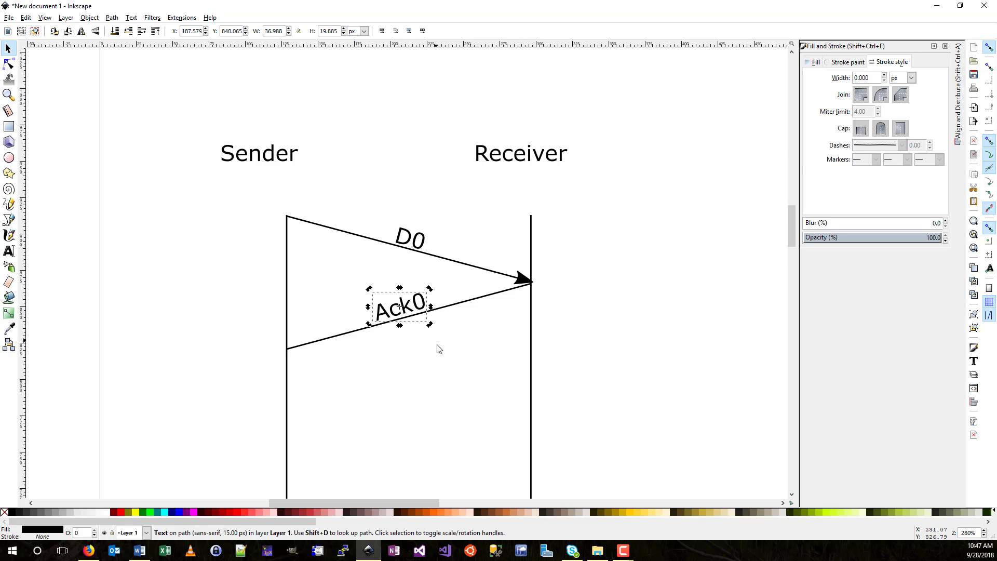
pyautogui.click(463, 304)
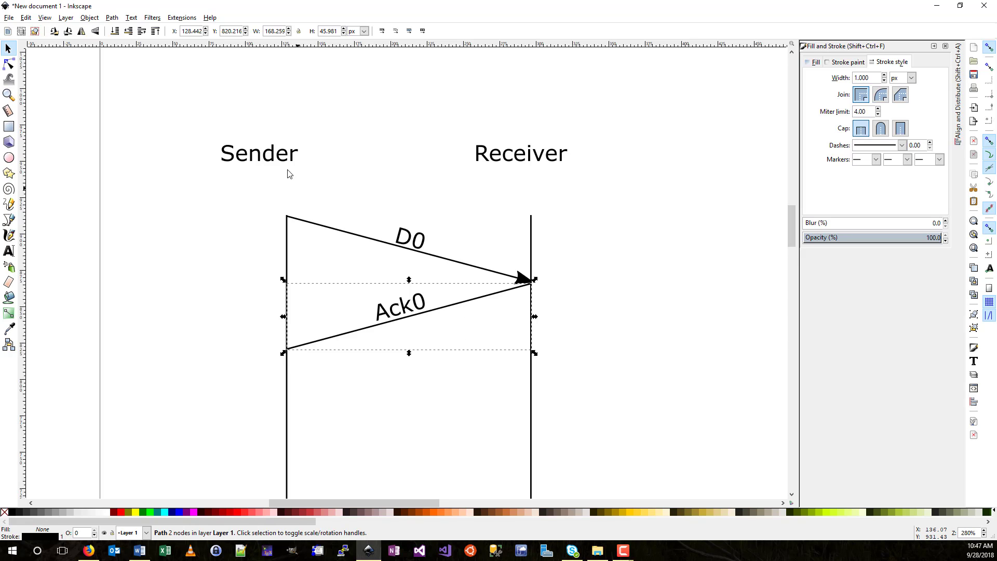
# - Reverse the Ack0 line with Path > Reverse and give it a filled arrowhead toward Sender
pyautogui.click(111, 18)
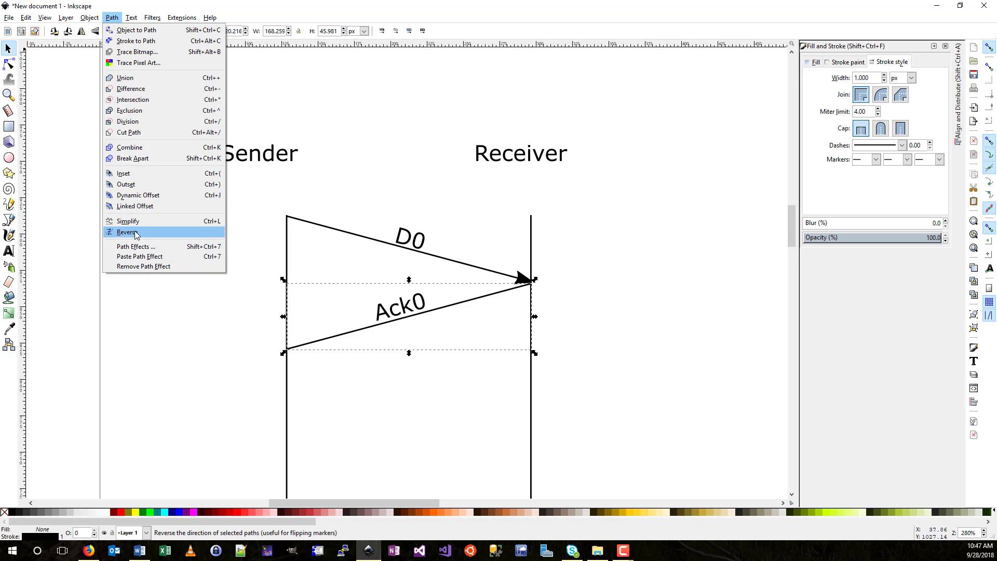
pyautogui.click(300, 185)
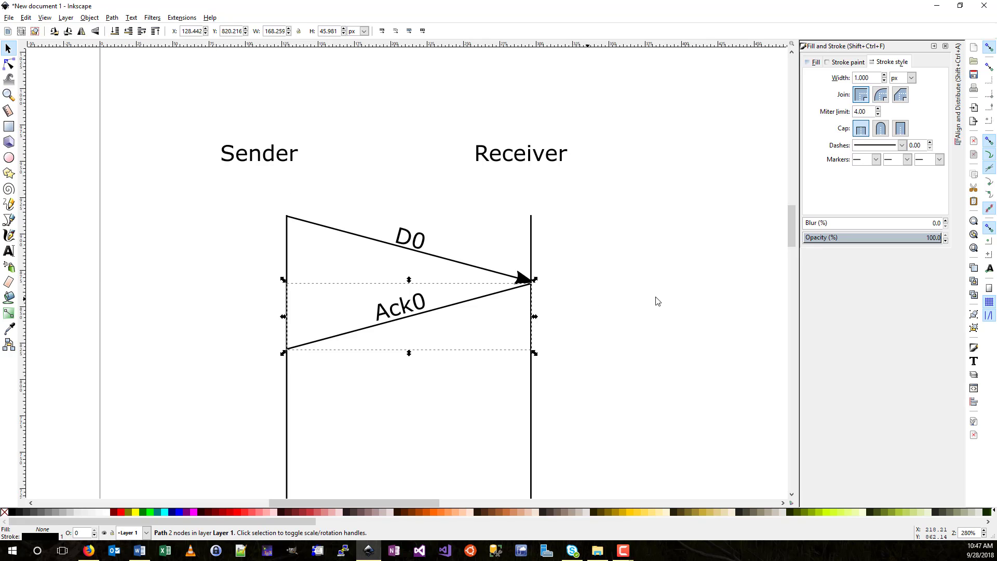
pyautogui.click(940, 159)
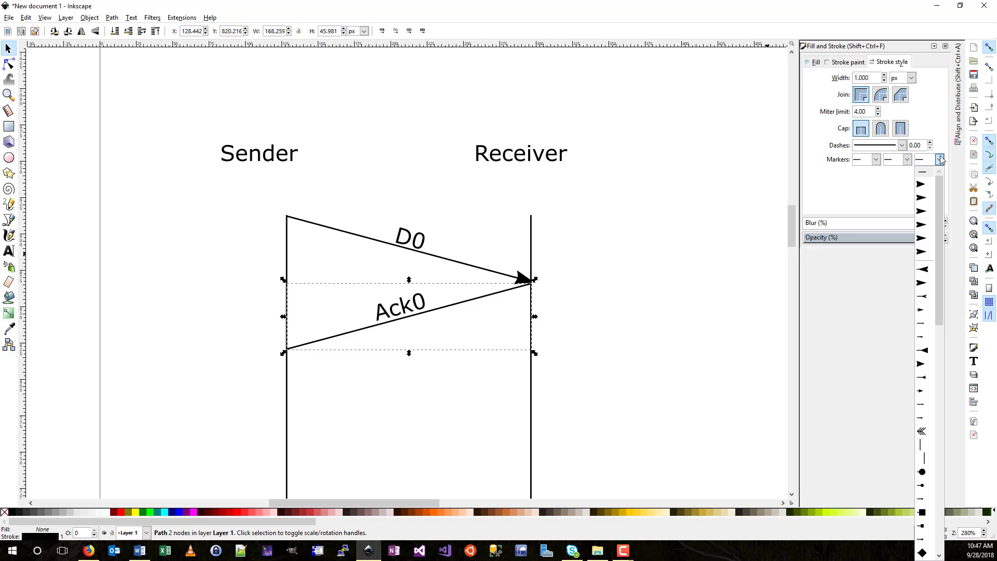
pyautogui.click(922, 366)
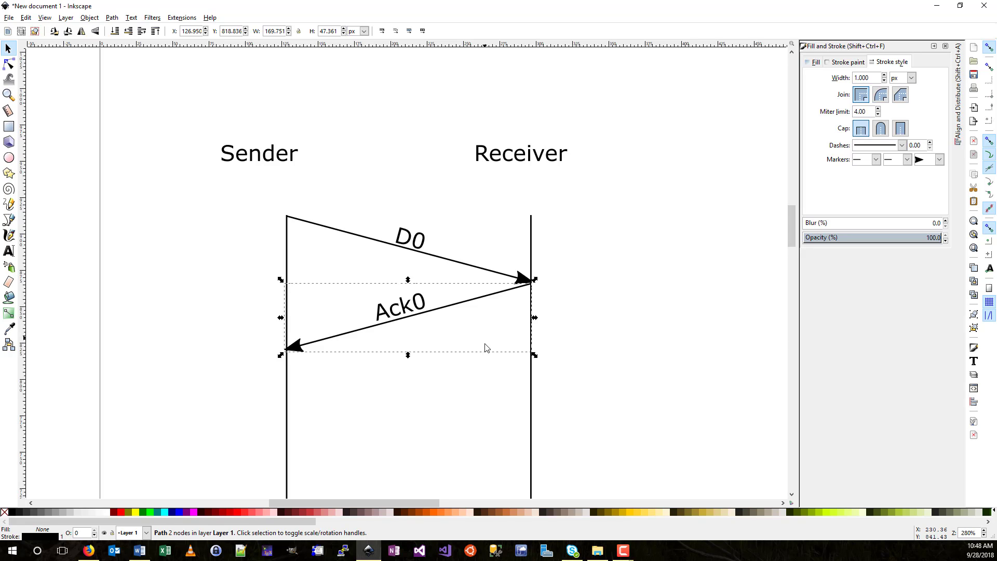
pyautogui.click(545, 361)
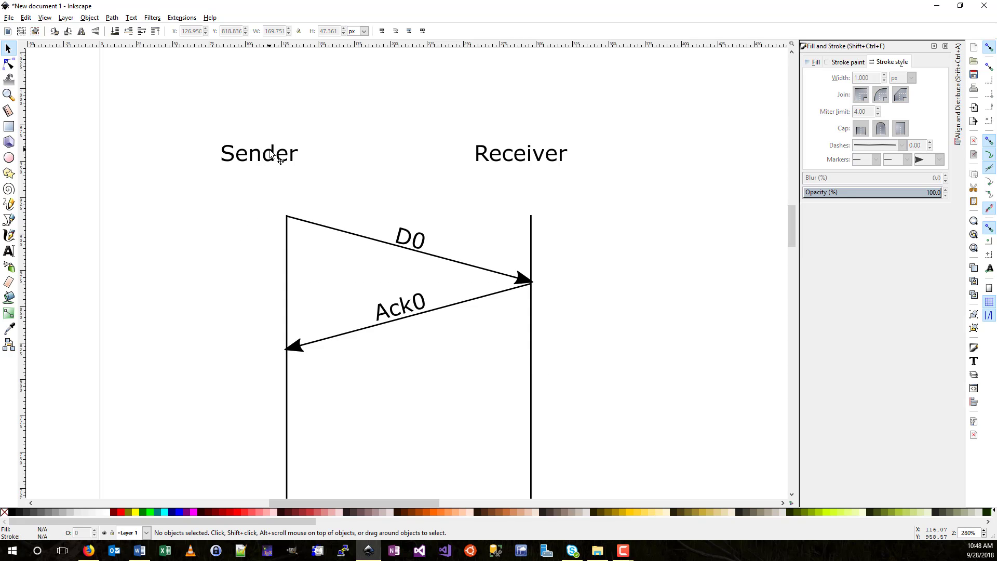
# - Lower the Sender and Receiver titles, then draw a first zigzag over Ack0 and delete it
pyautogui.moveTo(271, 154); pyautogui.dragTo(288, 194)
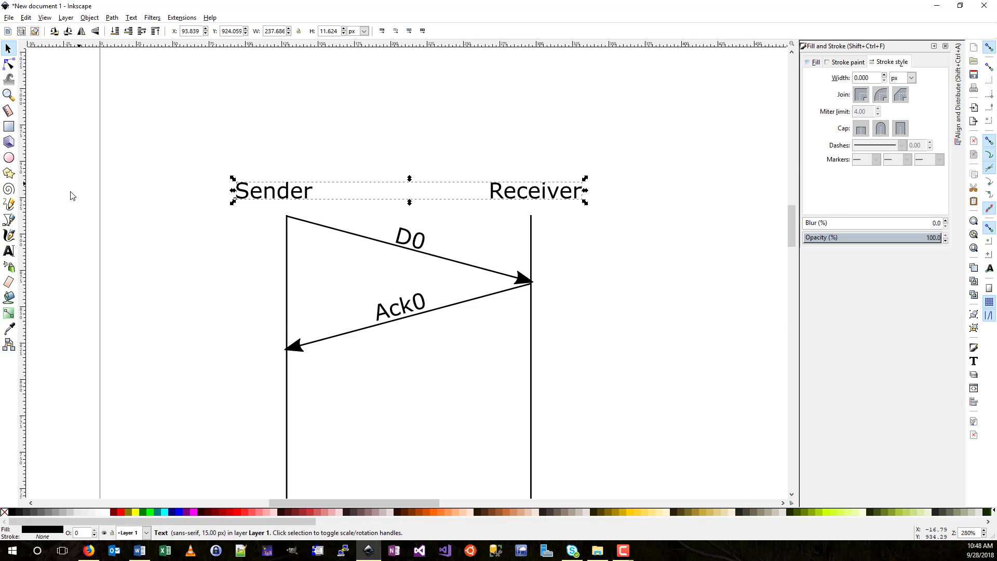
pyautogui.click(9, 251)
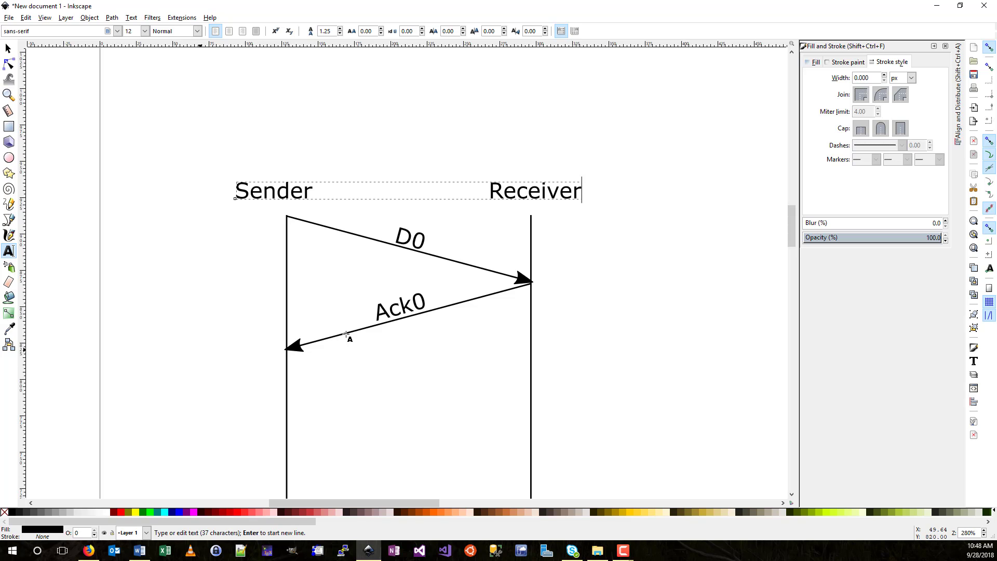
pyautogui.click(8, 220)
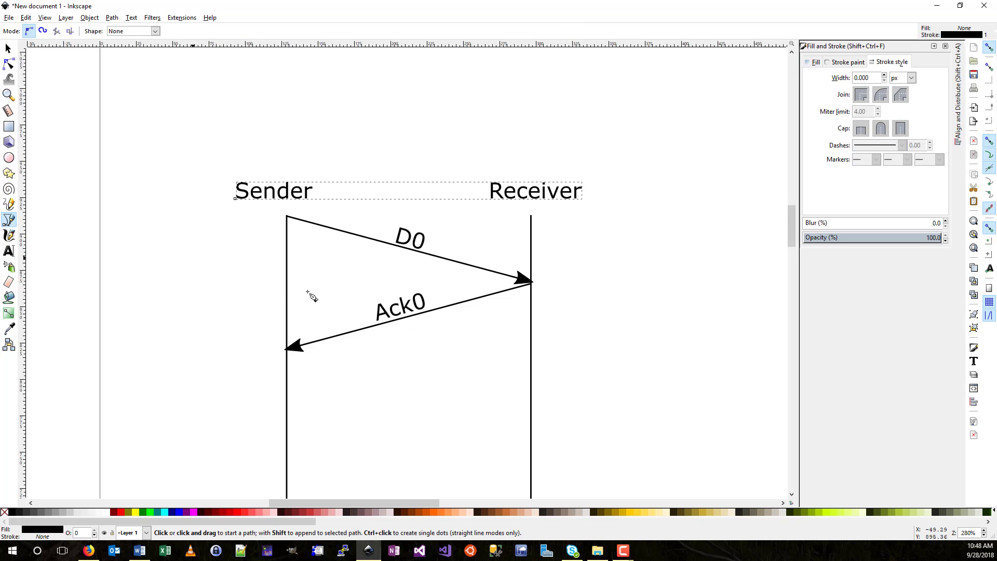
pyautogui.click(356, 330)
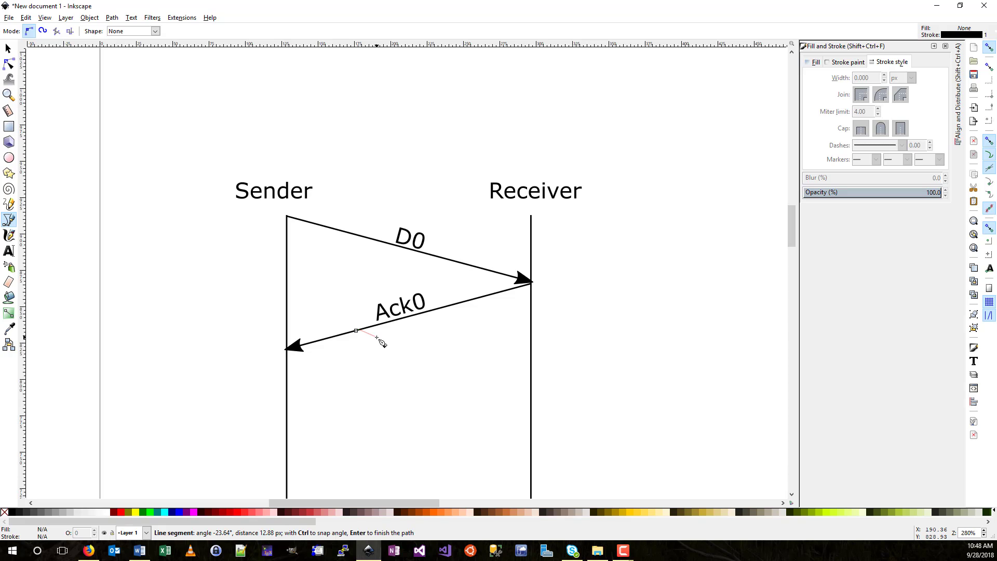
pyautogui.click(376, 337)
pyautogui.click(368, 316)
pyautogui.click(398, 320)
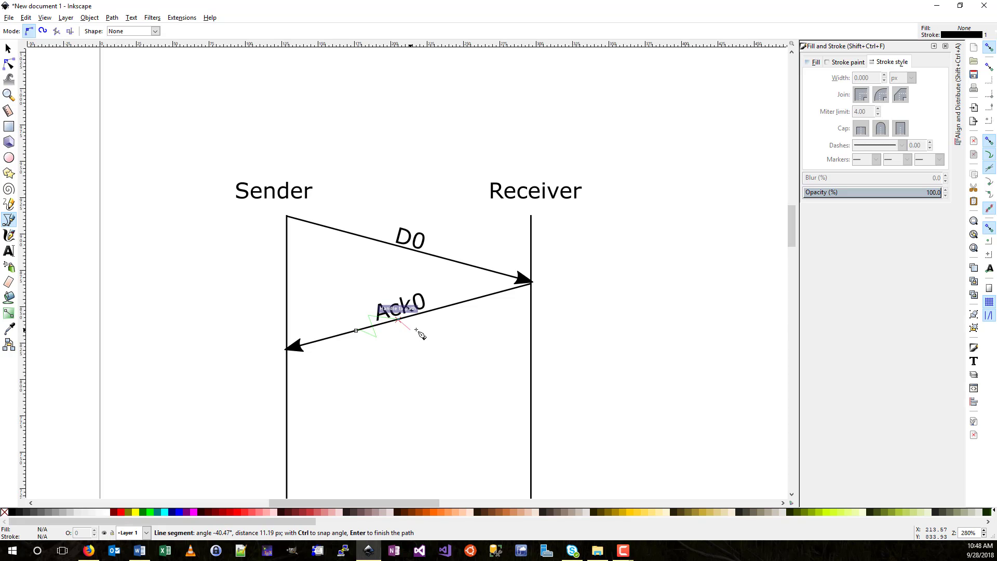
pyautogui.click(417, 328)
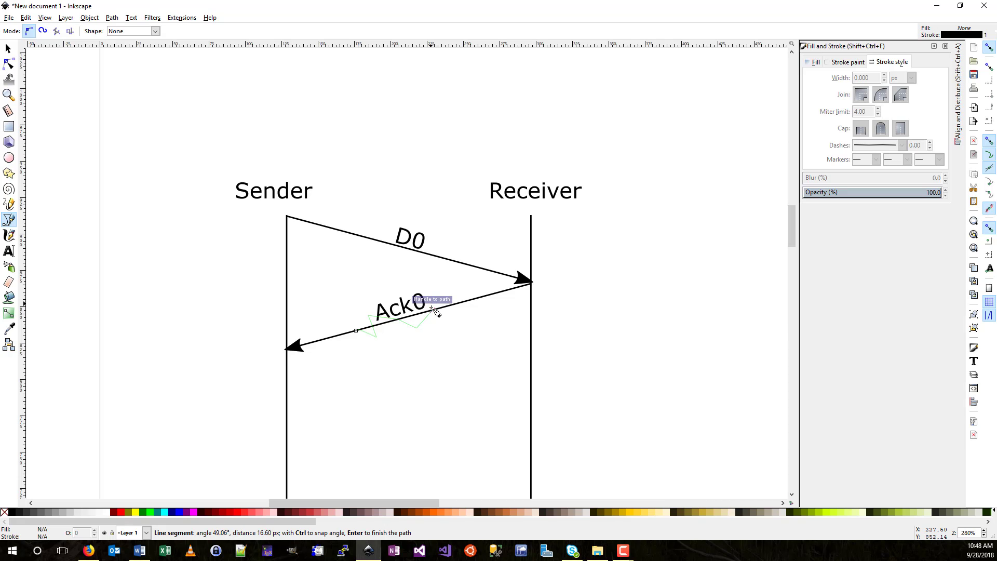
pyautogui.click(432, 310)
pyautogui.press('Return')
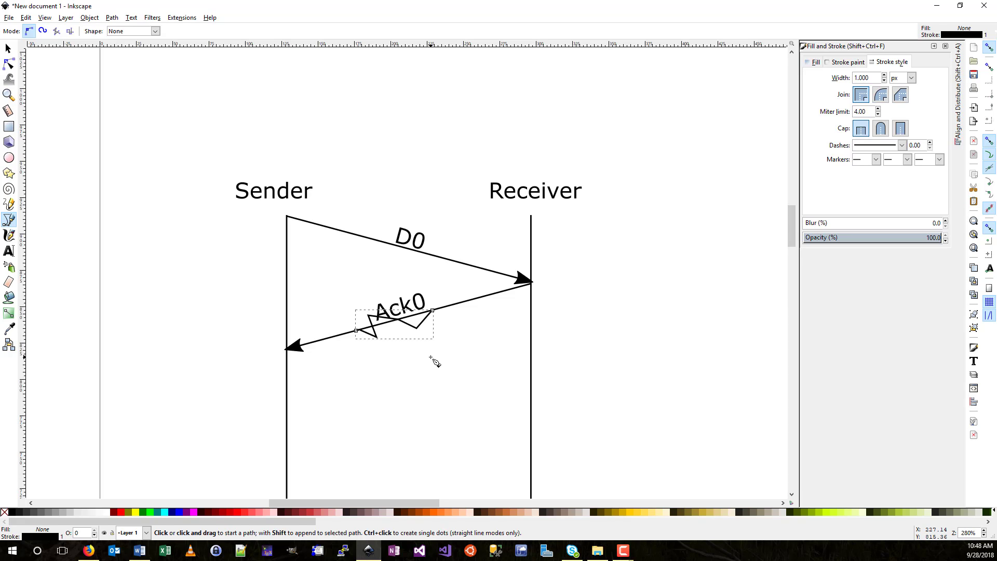
pyautogui.press('Delete')
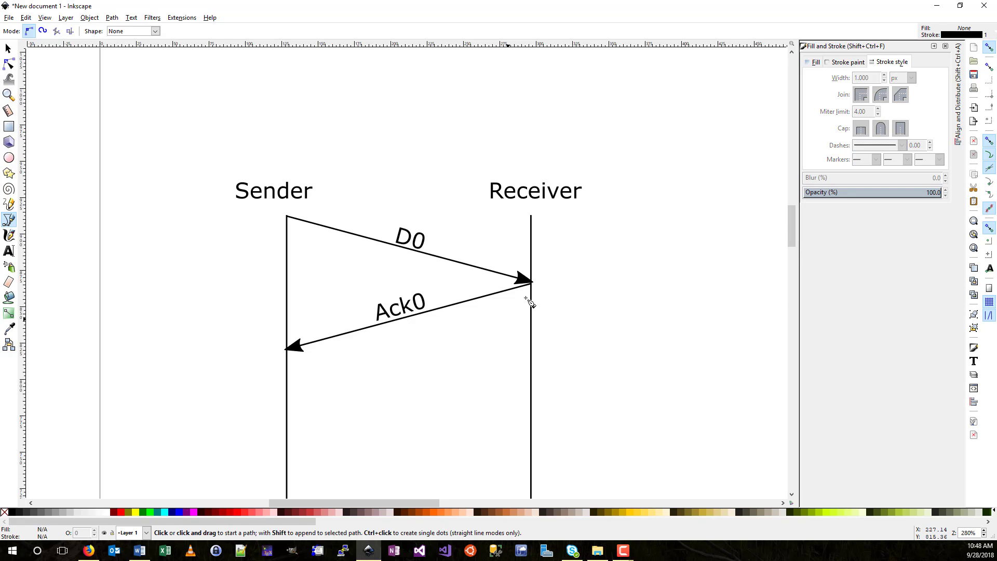
# - With snapping off, draw a zigzag across the left part of the Ack0 arrow, then re-enable snapping
pyautogui.click(990, 47)
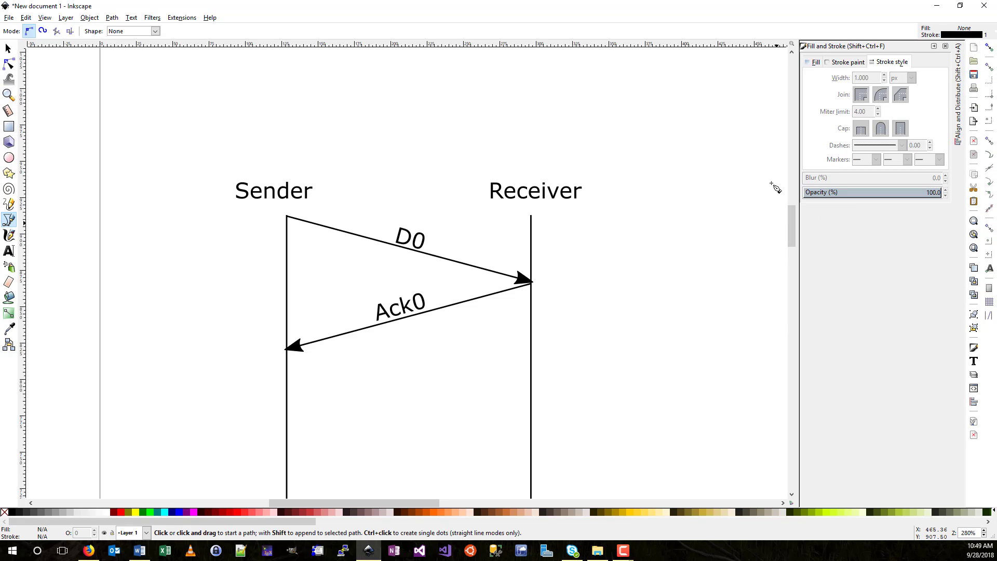
pyautogui.click(345, 326)
pyautogui.click(358, 338)
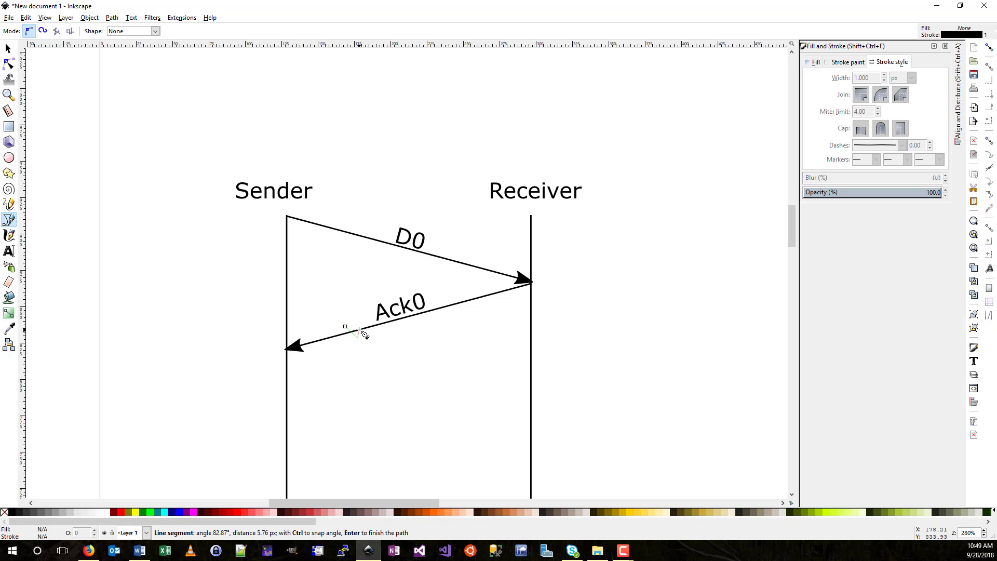
pyautogui.click(361, 322)
pyautogui.click(369, 334)
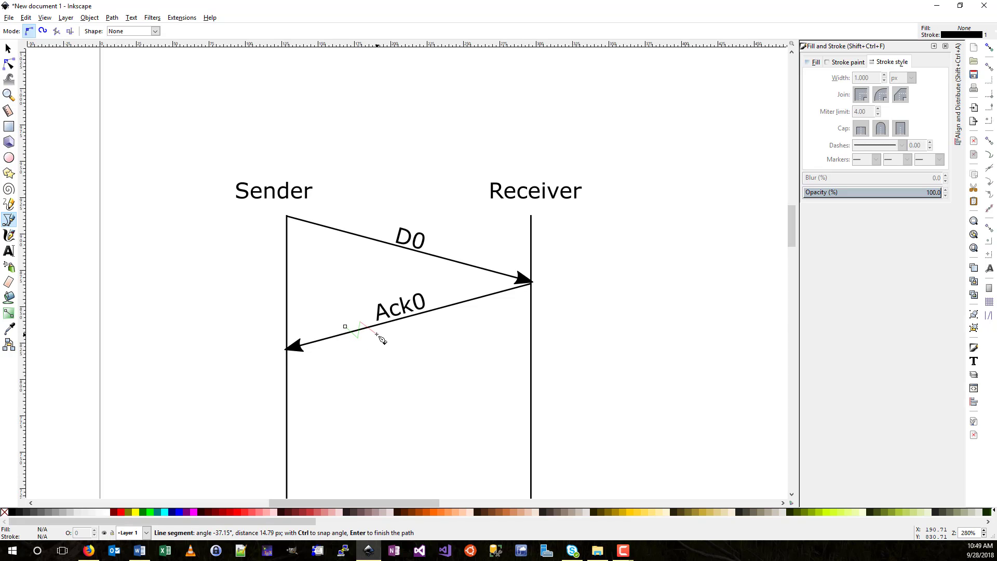
pyautogui.click(376, 322)
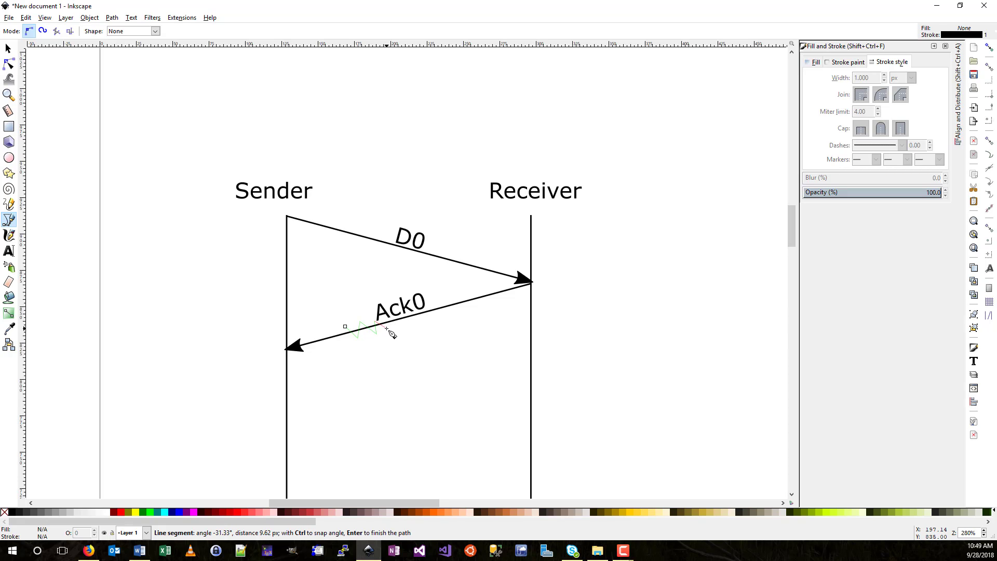
pyautogui.click(387, 328)
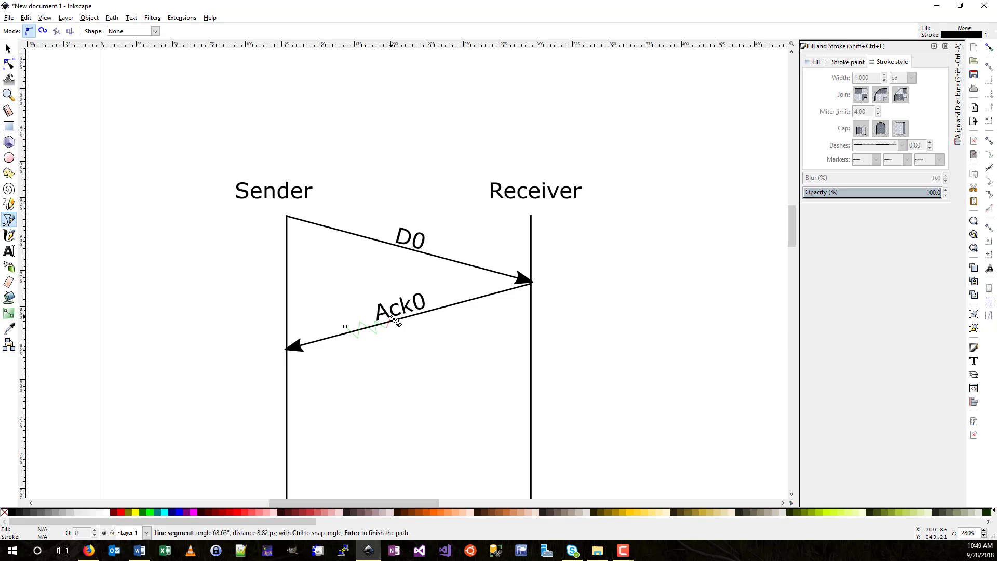
pyautogui.click(404, 321)
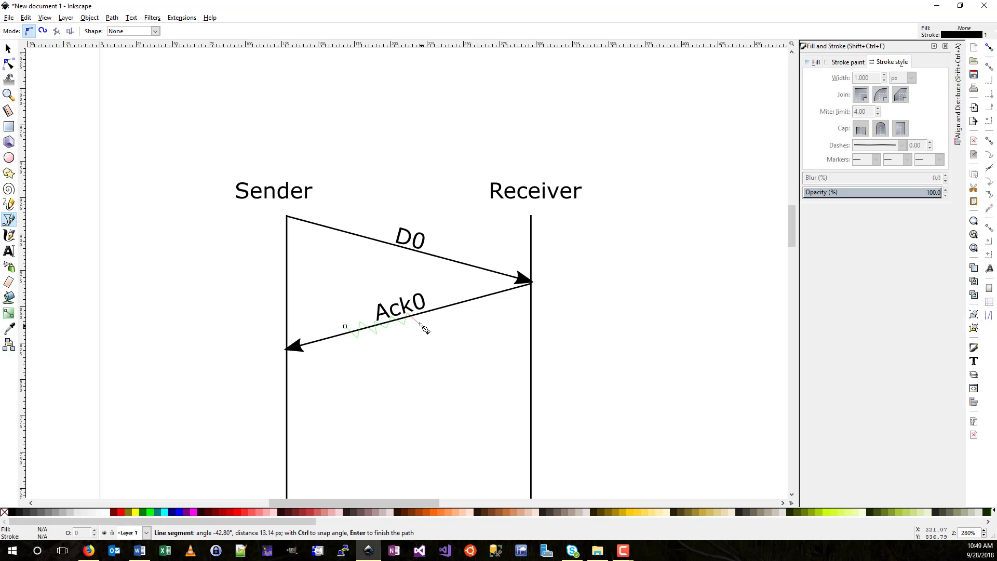
pyautogui.doubleClick(419, 322)
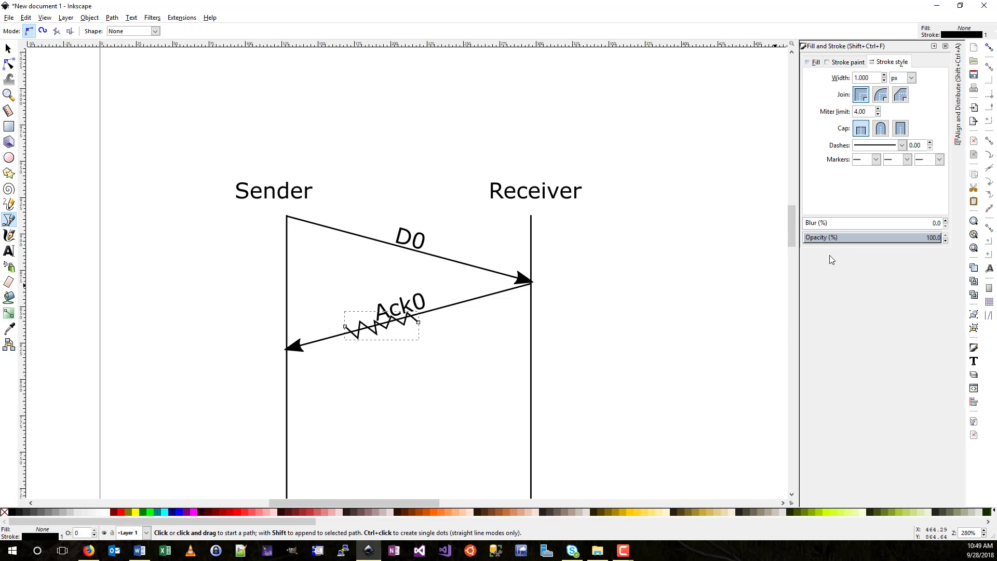
pyautogui.click(990, 48)
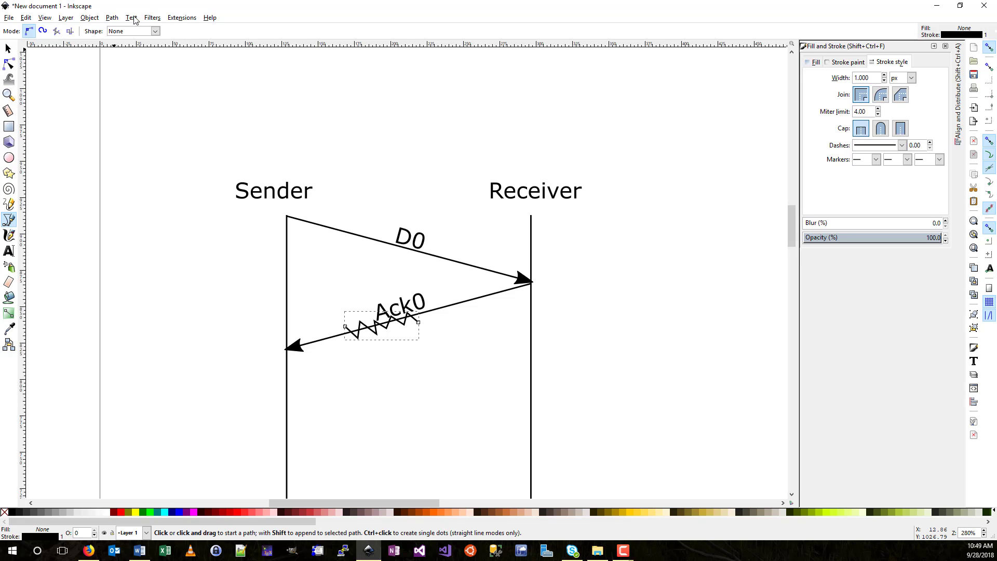
# - Make the zigzag stroke red (d00000ff), then browse the View and Object menus without choosing anything
pyautogui.click(840, 63)
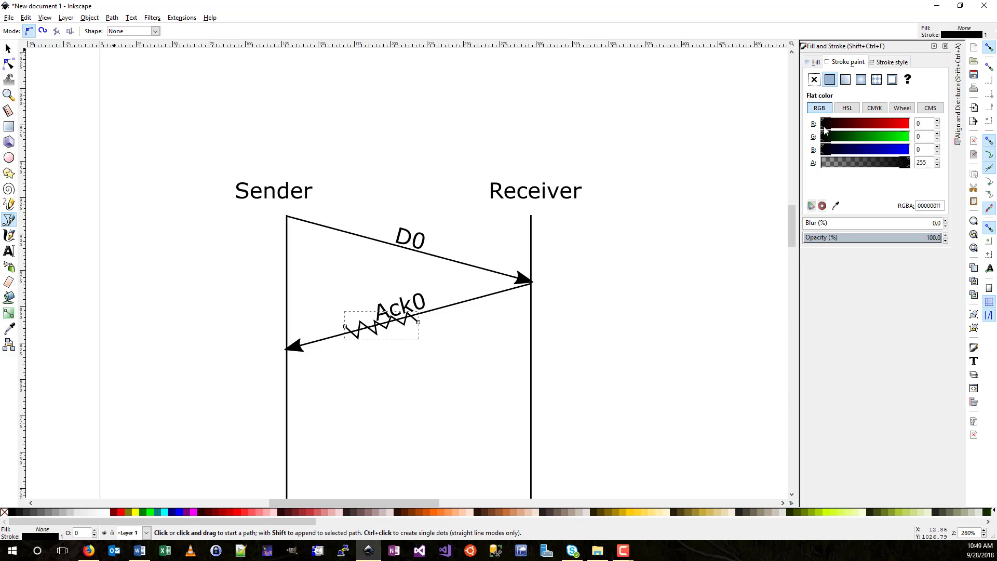
pyautogui.moveTo(824, 128); pyautogui.dragTo(896, 129)
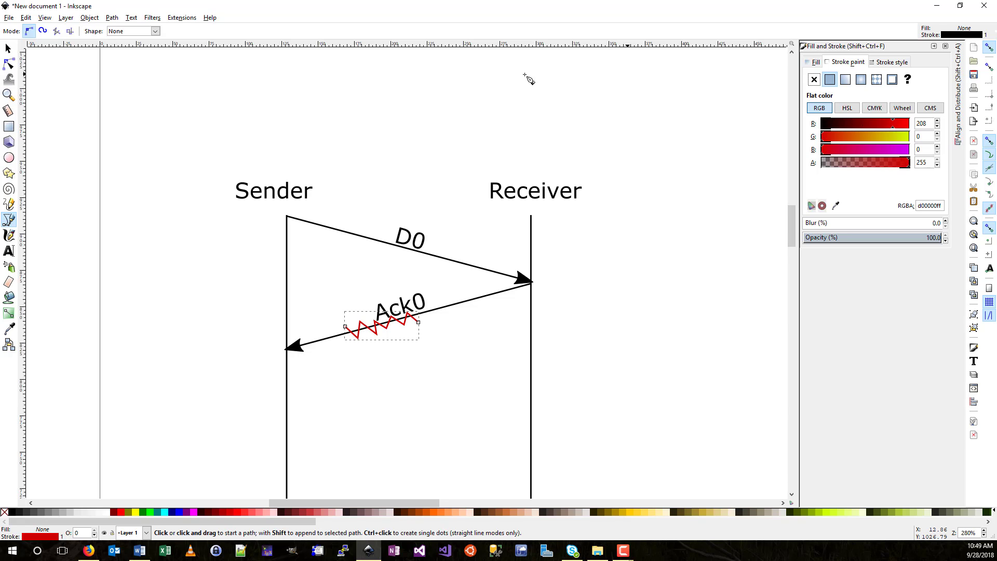
pyautogui.click(46, 18)
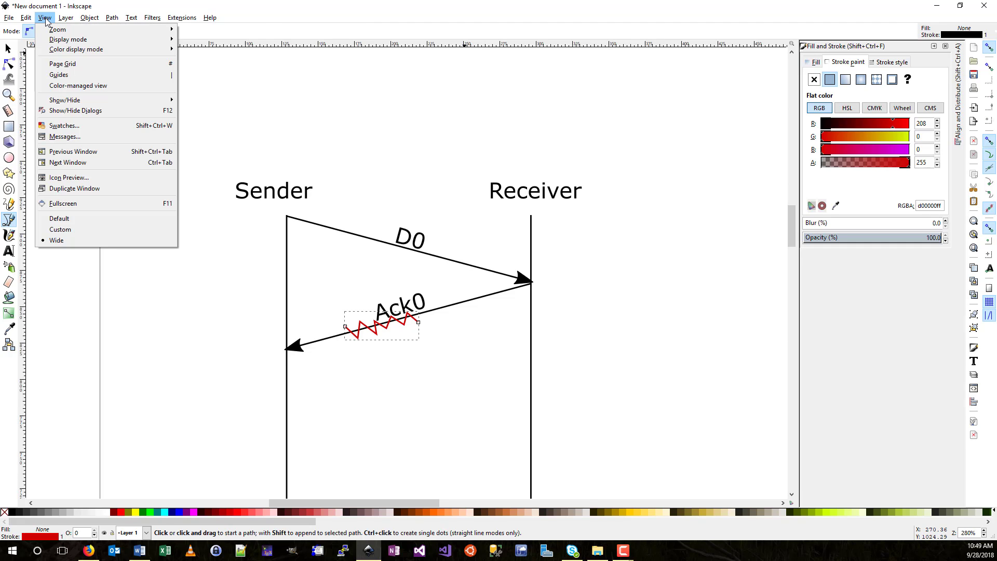
pyautogui.click(89, 18)
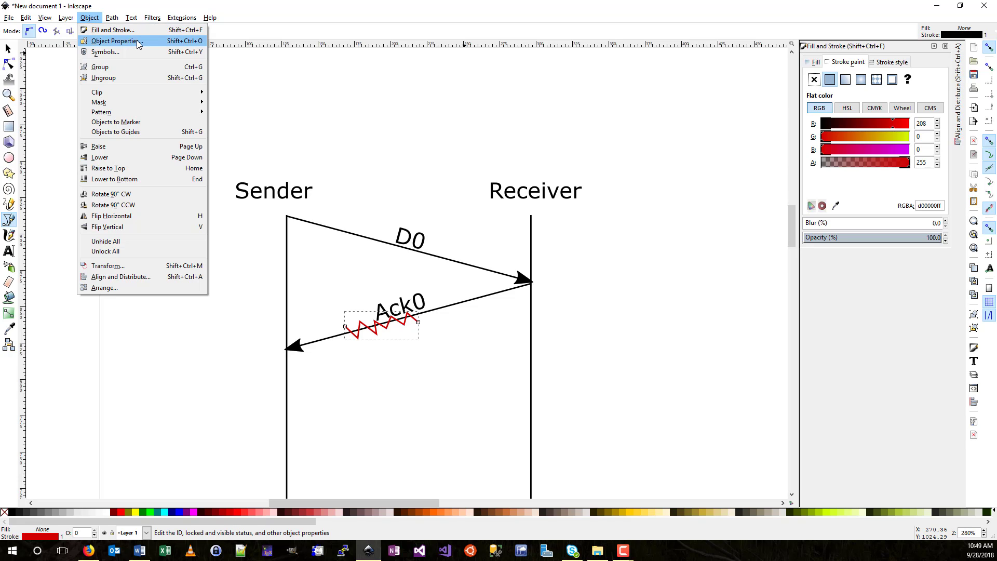
pyautogui.click(483, 16)
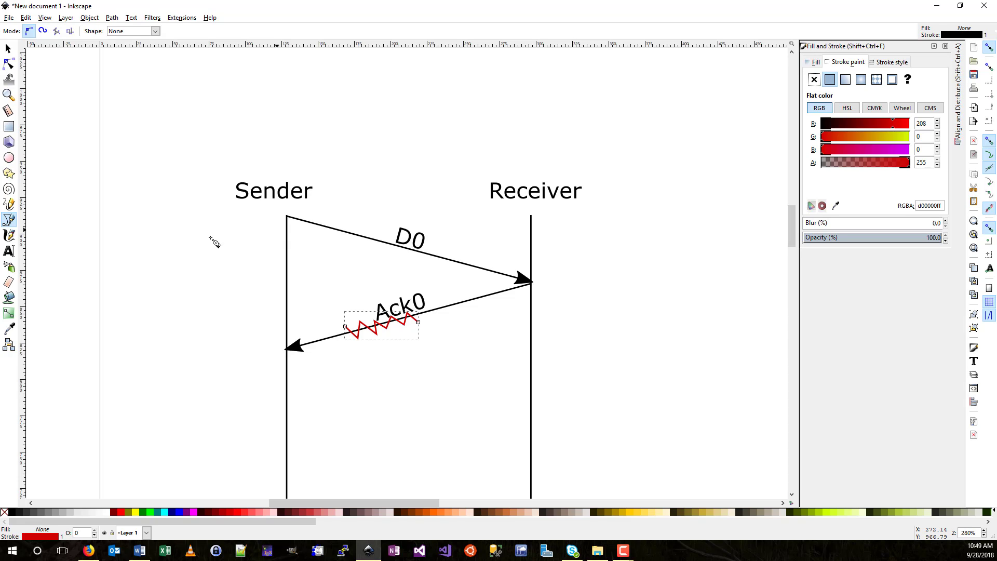
# - Type the note 'Reciver ignores Ack' left of the Sender line and nudge it slightly left
pyautogui.click(9, 250)
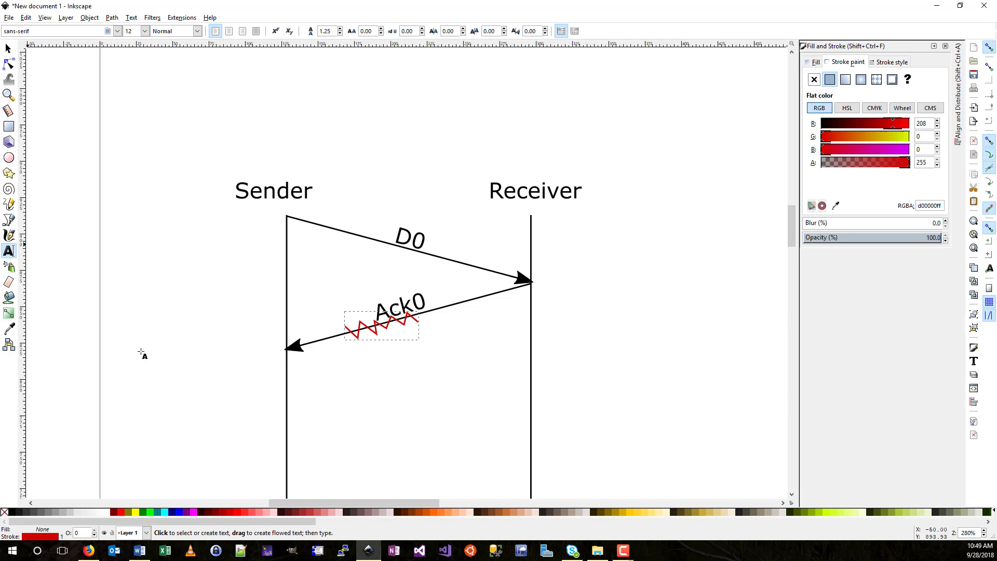
pyautogui.click(155, 355)
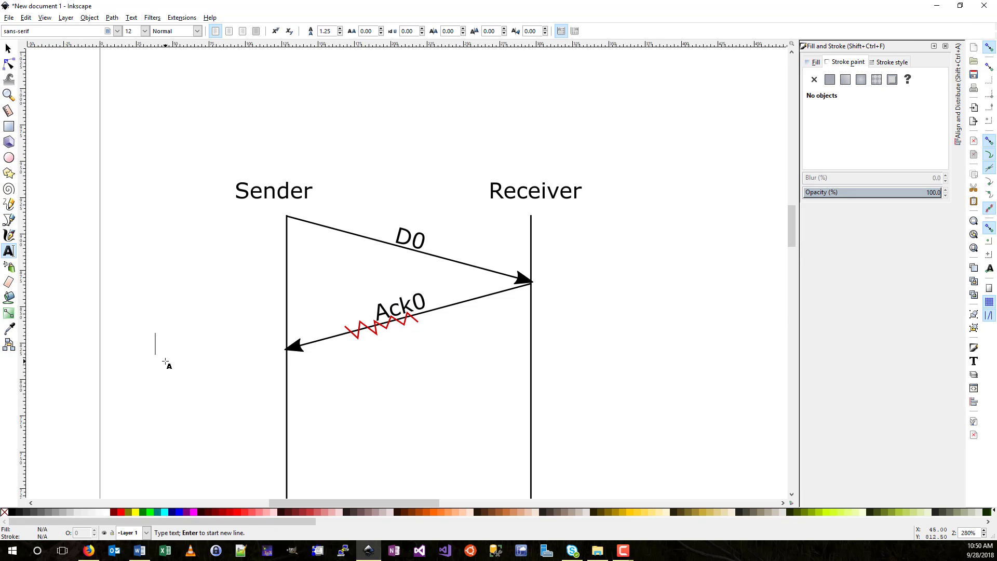
pyautogui.write('Rec')
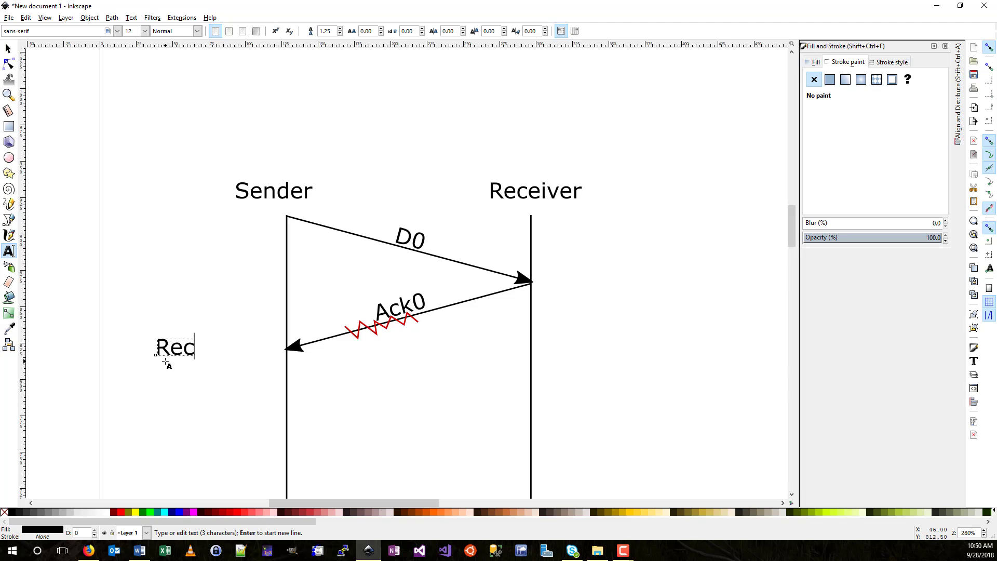
pyautogui.write('iver ignores ')
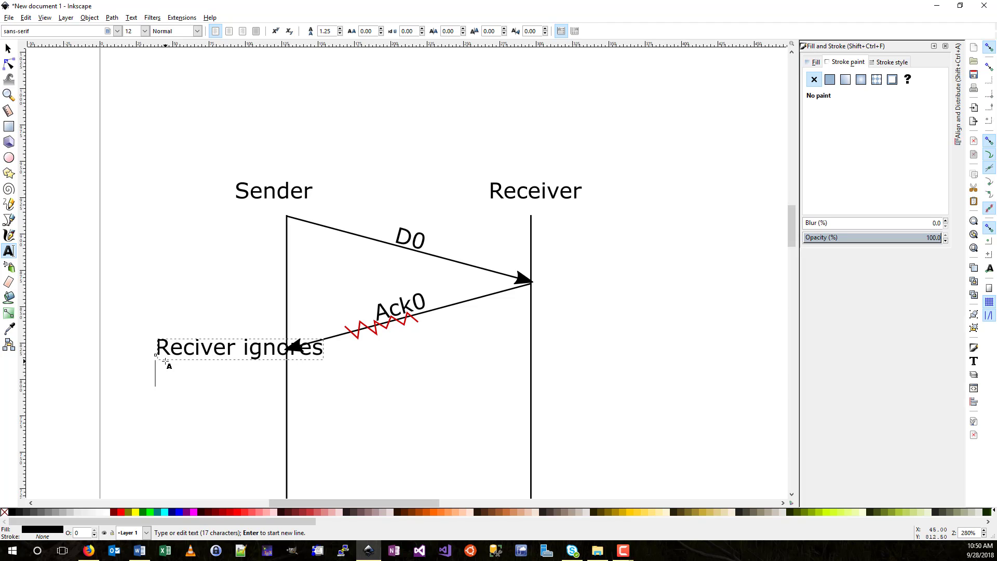
pyautogui.write('Ack')
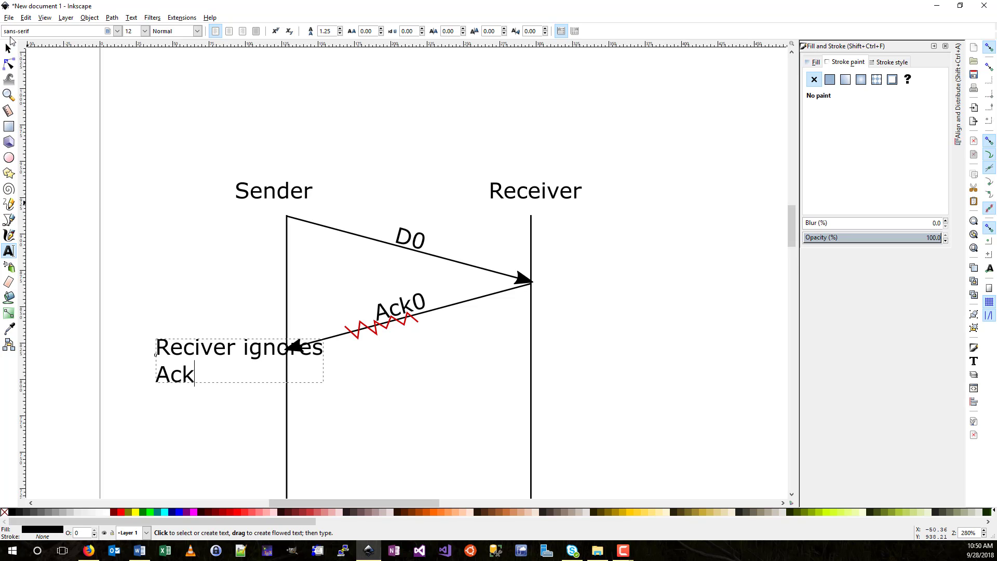
pyautogui.click(8, 47)
pyautogui.moveTo(209, 353); pyautogui.dragTo(165, 352)
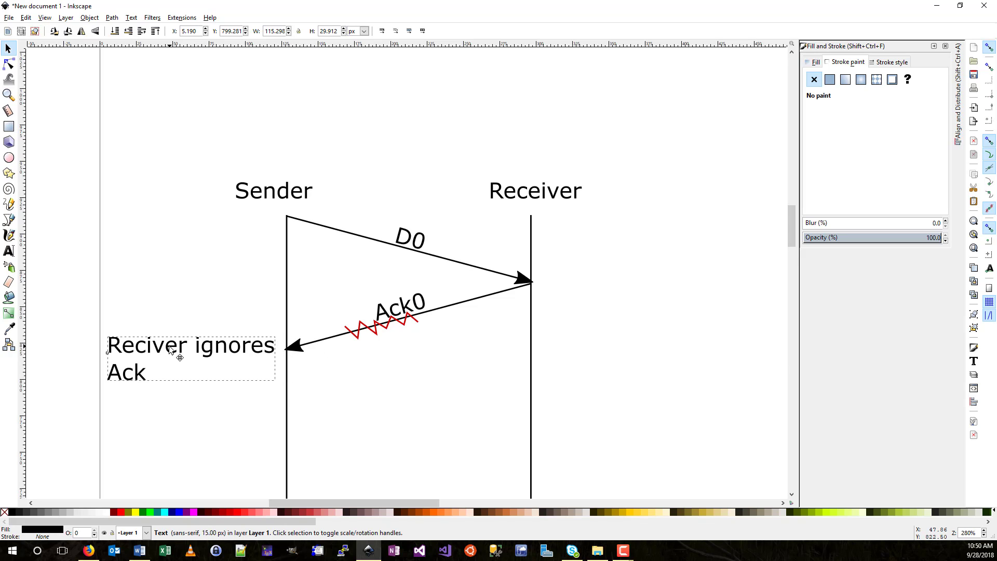
# - Select every part of the diagram and nudge it all to the right
pyautogui.scroll(-4, 211, 335)
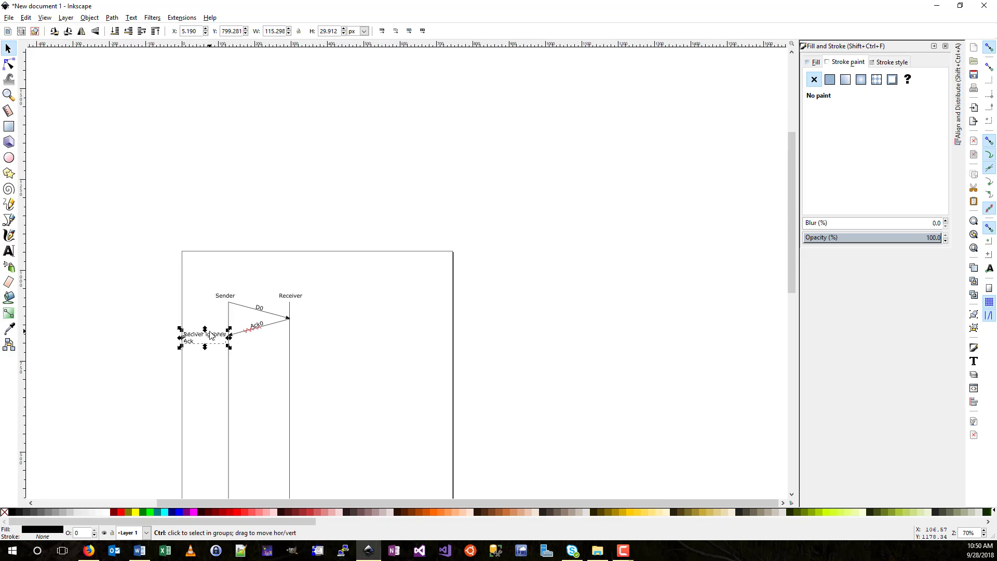
pyautogui.scroll(-2, 211, 335)
pyautogui.moveTo(151, 284); pyautogui.dragTo(309, 469)
pyautogui.press('Right')
pyautogui.press('Right')
pyautogui.press('Right')
pyautogui.press('Right')
pyautogui.press('Right')
pyautogui.press('Right')
pyautogui.press('Right')
pyautogui.press('Right')
pyautogui.press('Right')
pyautogui.press('Right')
pyautogui.press('Right')
pyautogui.press('Right')
pyautogui.press('Right')
pyautogui.press('Right')
pyautogui.press('Right')
pyautogui.press('Right')
pyautogui.press('Right')
pyautogui.press('Right')
pyautogui.press('Right')
pyautogui.press('Right')
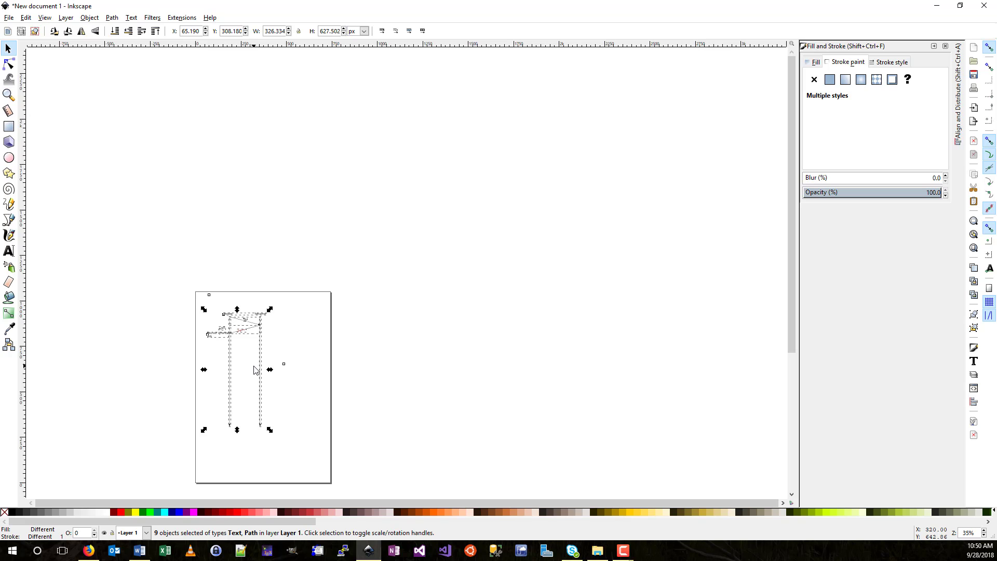
# - Drag the stray Ack0 label back onto the lower return arrow
pyautogui.keyDown('ctrl'); pyautogui.scroll(9, 233, 348); pyautogui.keyUp('ctrl')
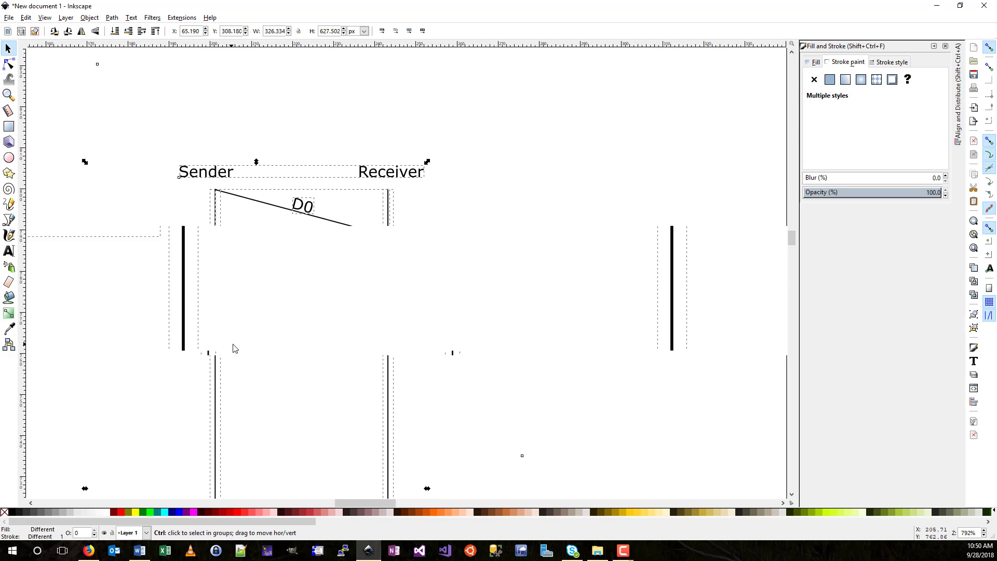
pyautogui.keyDown('ctrl'); pyautogui.scroll(1, 233, 349); pyautogui.keyUp('ctrl')
pyautogui.keyDown('ctrl'); pyautogui.scroll(-7, 231, 346); pyautogui.keyUp('ctrl')
pyautogui.keyDown('ctrl'); pyautogui.scroll(2, 231, 347); pyautogui.keyUp('ctrl')
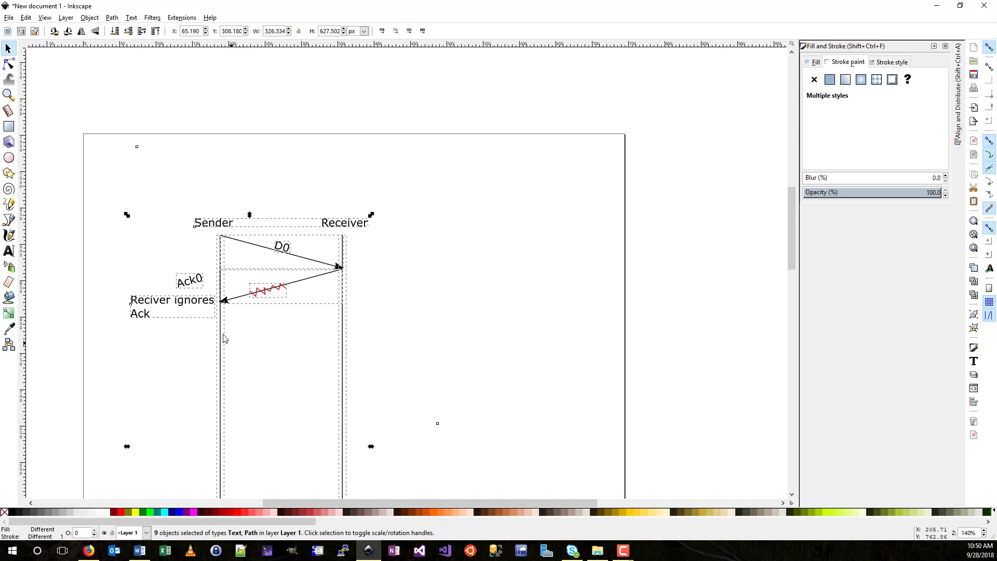
pyautogui.click(177, 253)
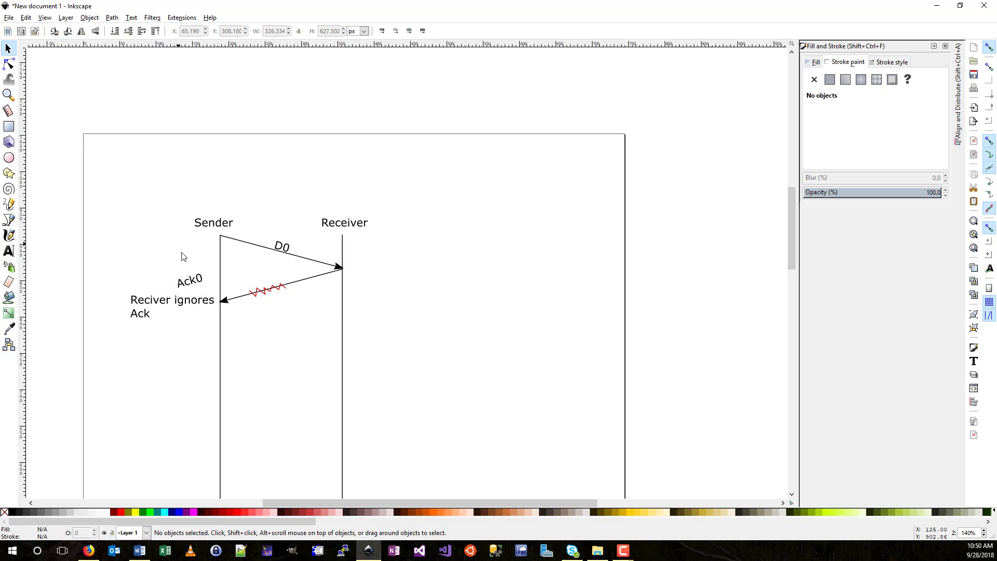
pyautogui.click(193, 283)
pyautogui.moveTo(193, 283); pyautogui.dragTo(287, 279)
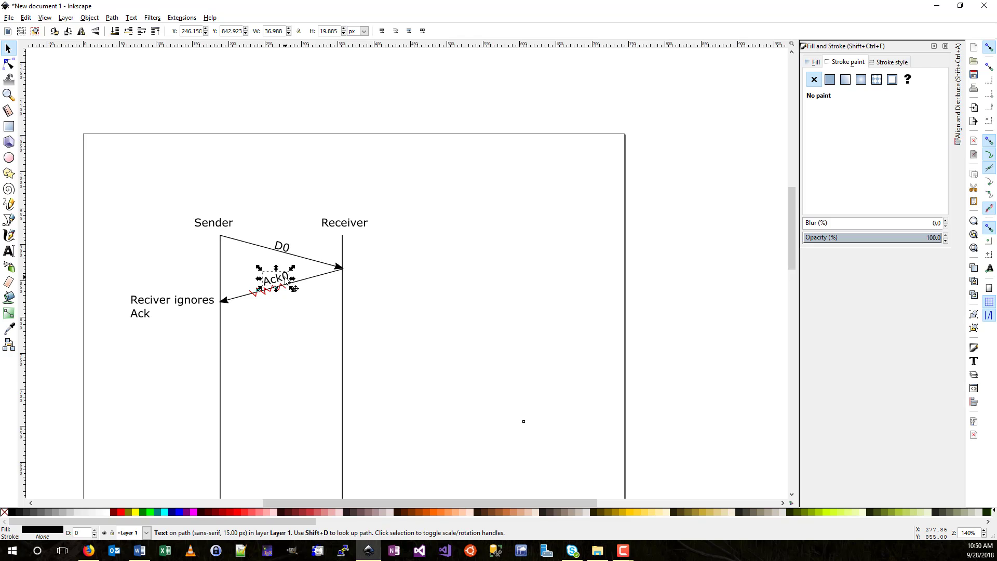
pyautogui.click(160, 255)
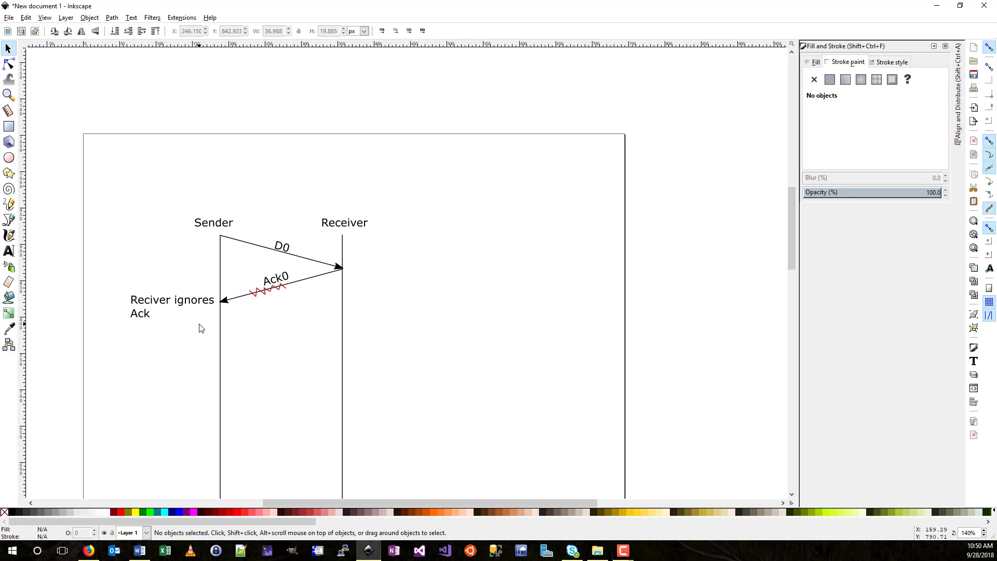
pyautogui.scroll(-6, 202, 321)
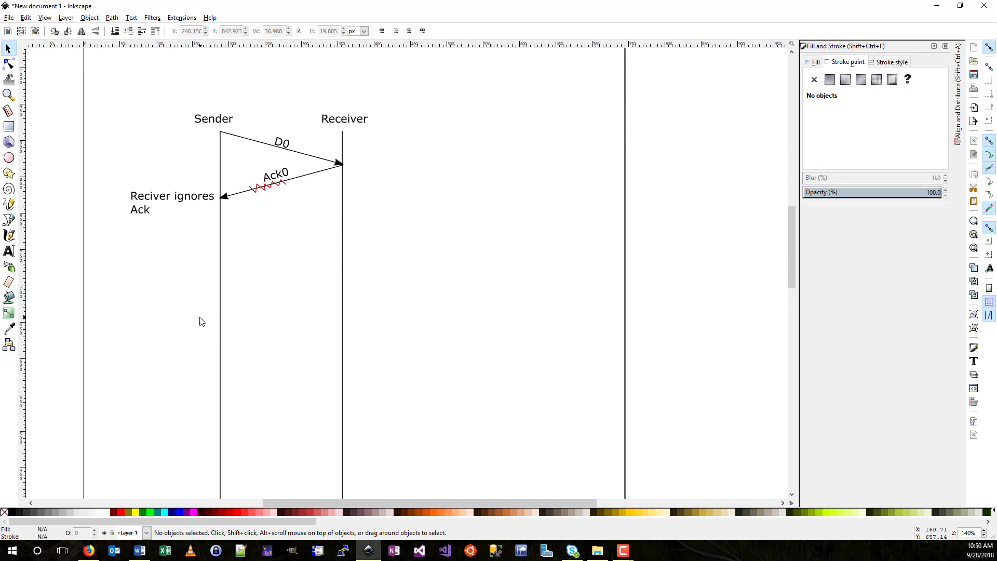
# - Type 'Timeout Occurs' below the first note and shift it slightly left
pyautogui.click(9, 250)
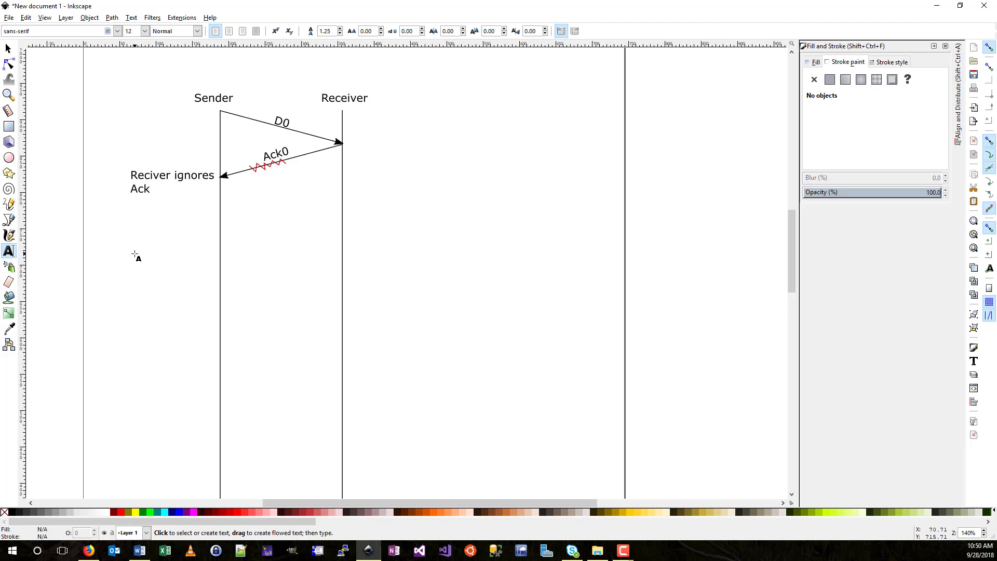
pyautogui.click(135, 253)
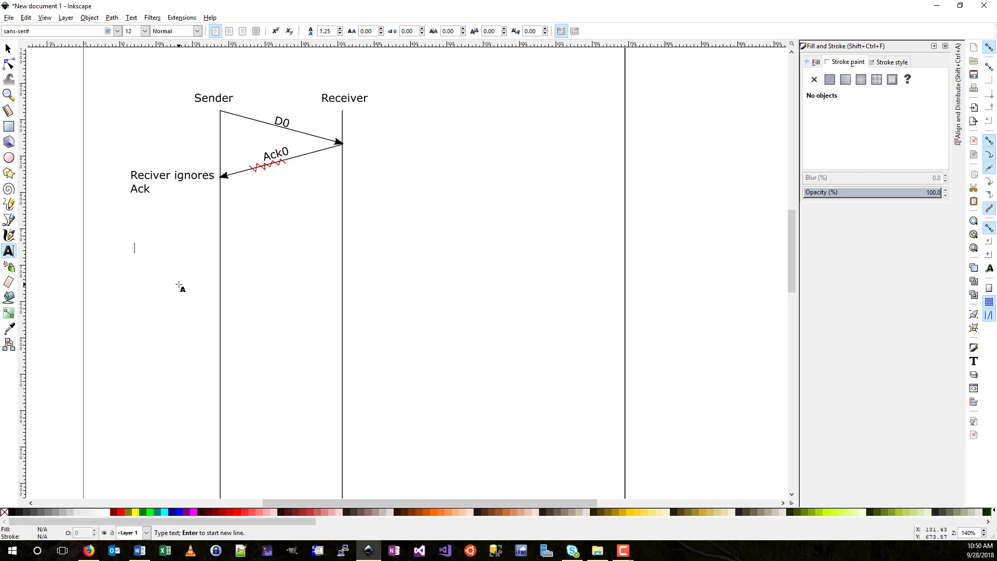
pyautogui.write('Timeoiut')
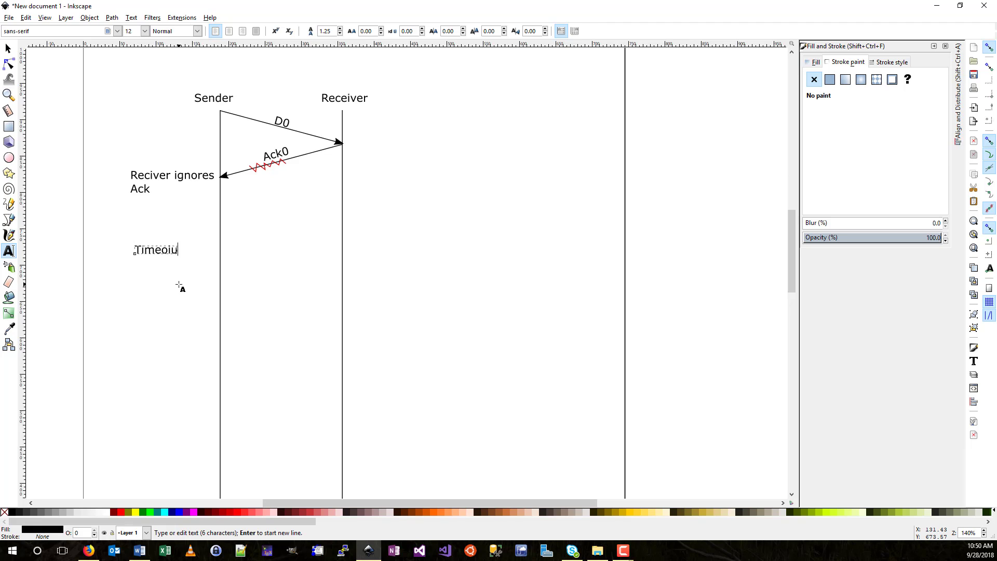
pyautogui.press('BackSpace')
pyautogui.press('BackSpace')
pyautogui.press('BackSpace')
pyautogui.write('ut Occurs')
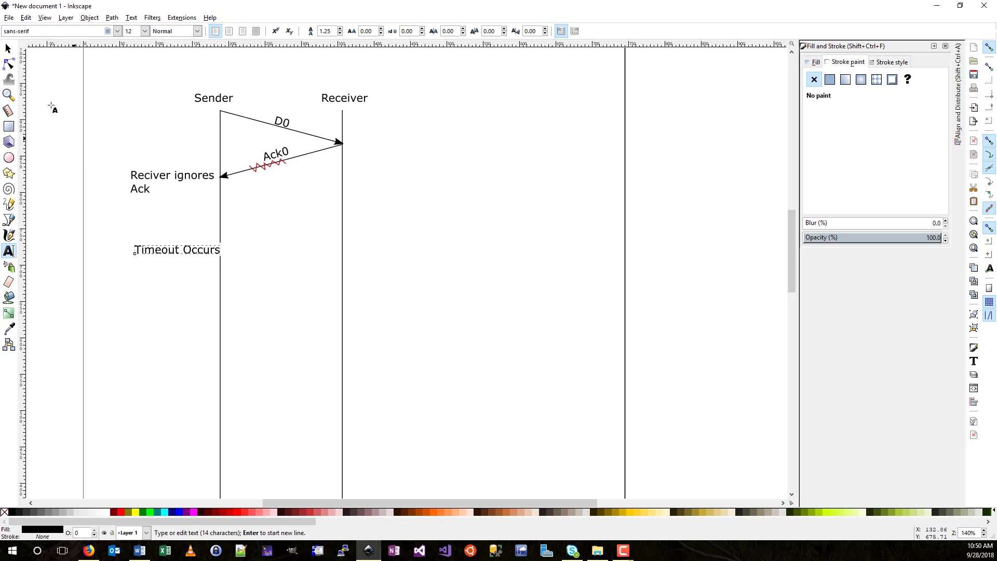
pyautogui.click(8, 50)
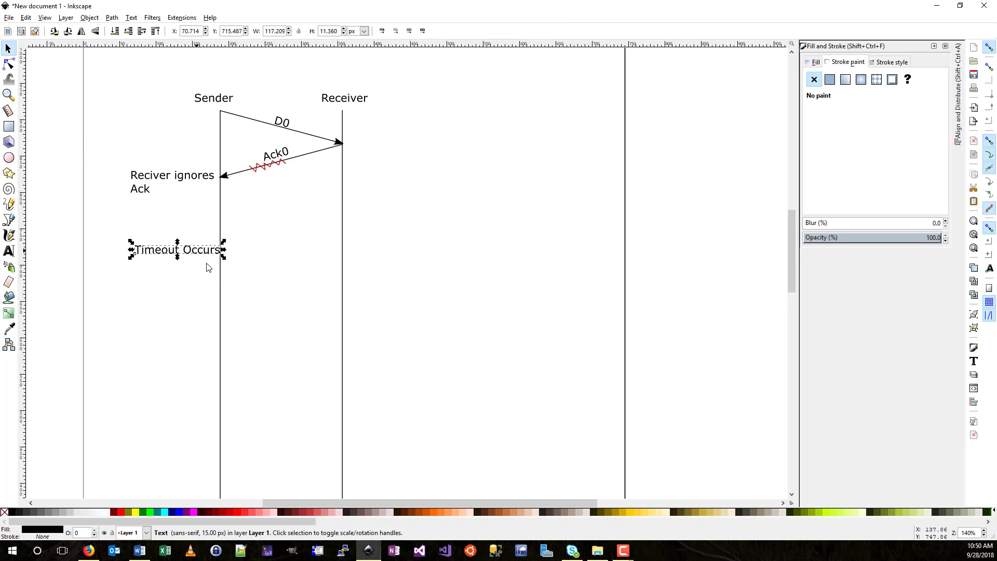
pyautogui.moveTo(203, 252)
pyautogui.mouseDown()
pyautogui.moveTo(189, 252)
pyautogui.moveTo(194, 262)
pyautogui.mouseUp()
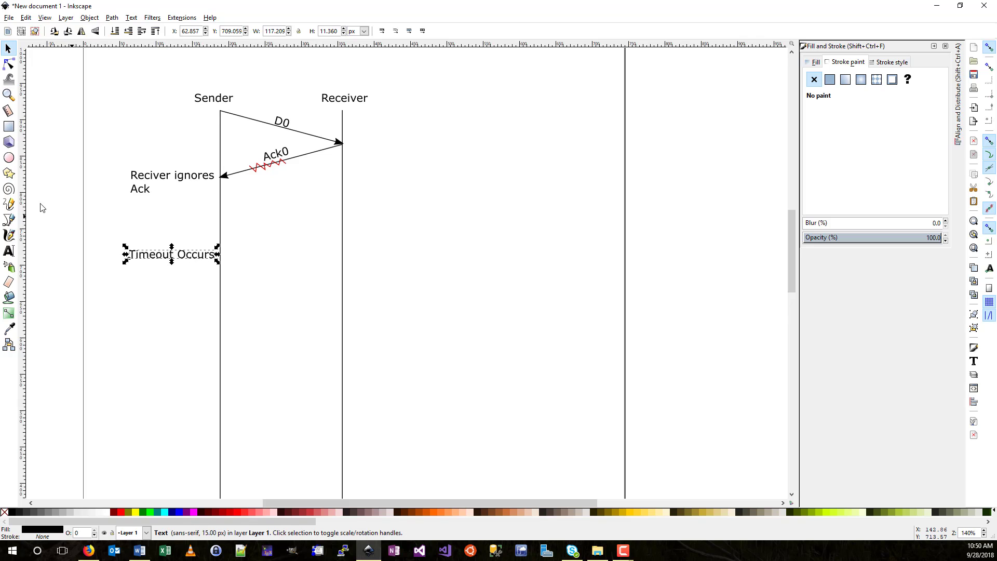
pyautogui.click(10, 220)
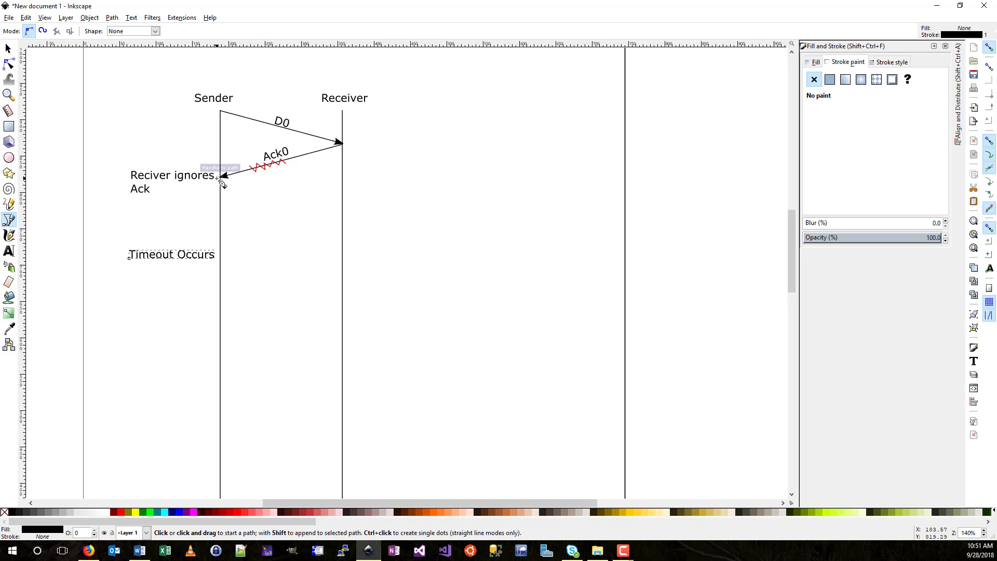
# - Draw a three-segment bracket beside the Sender line from its top down to Timeout Occurs
pyautogui.click(220, 111)
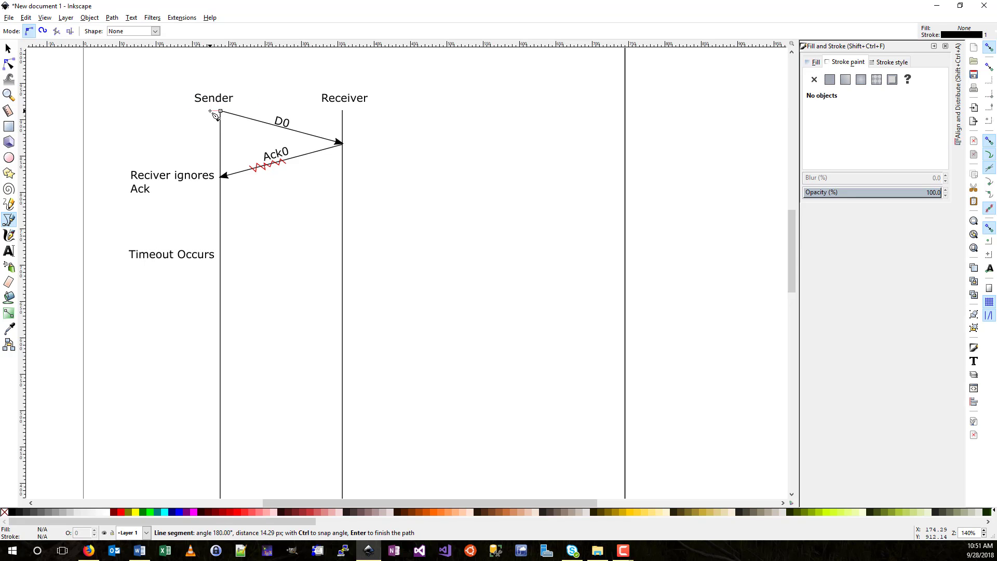
pyautogui.click(210, 111)
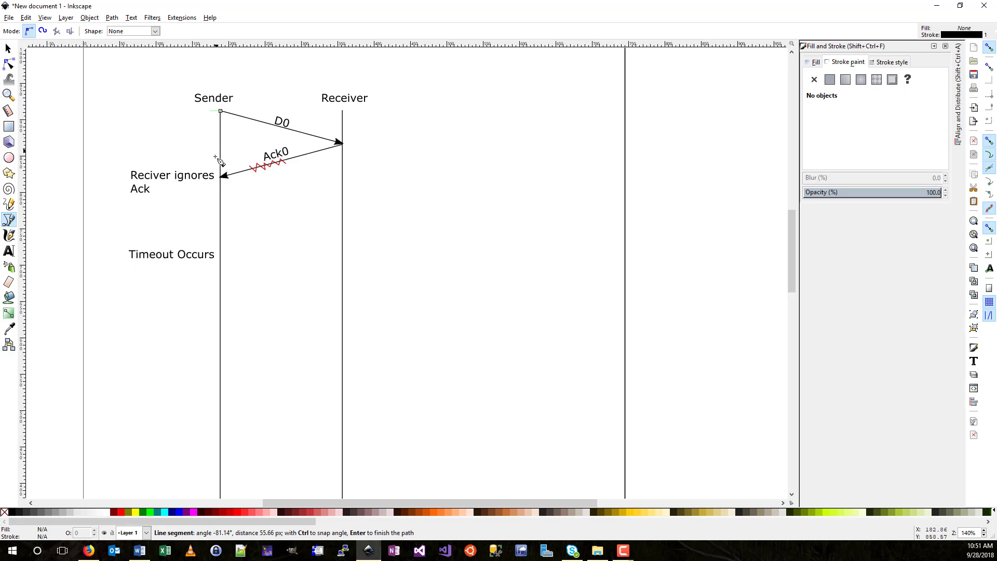
pyautogui.click(210, 253)
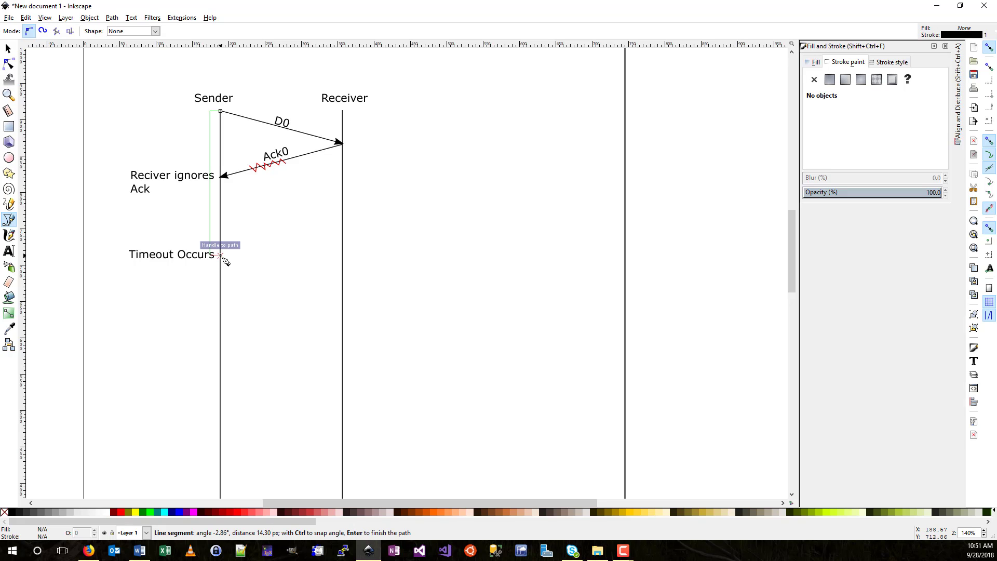
pyautogui.click(220, 254)
pyautogui.press('Return')
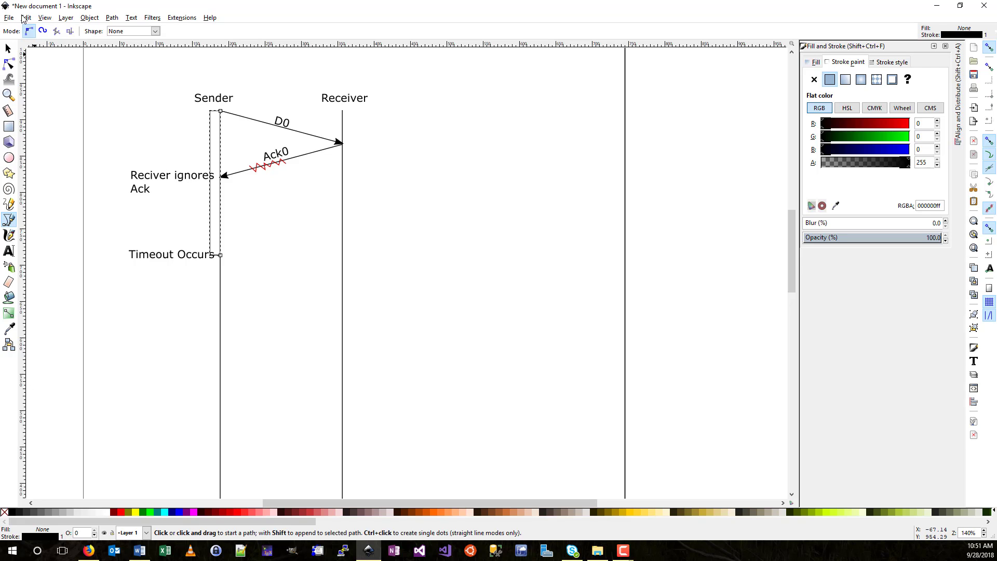
# - Move the 'Reciver ignores Ack' and 'Timeout Occurs' notes left of the bracket
pyautogui.click(9, 49)
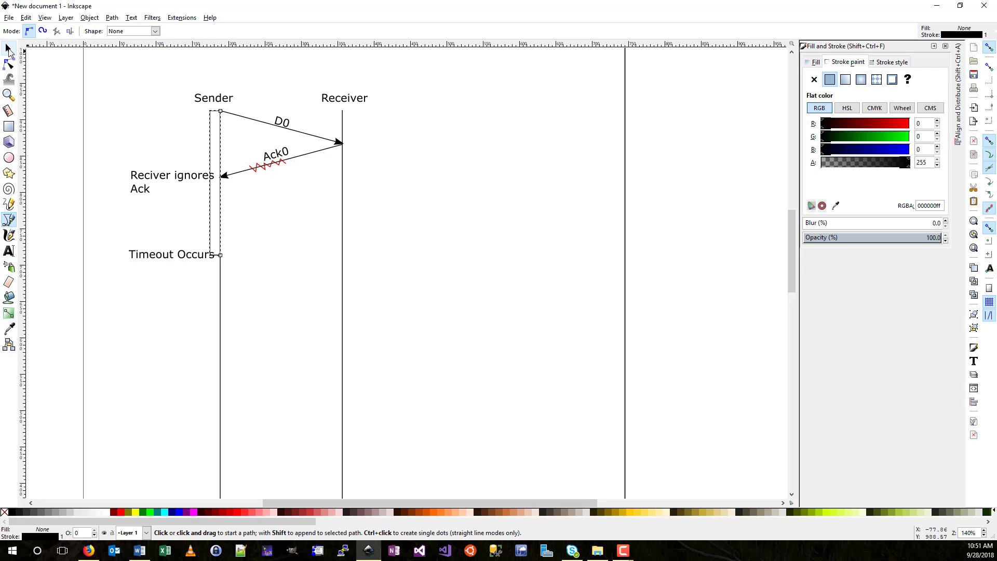
pyautogui.click(190, 182)
pyautogui.moveTo(190, 182); pyautogui.dragTo(176, 177)
pyautogui.moveTo(189, 259); pyautogui.dragTo(180, 258)
pyautogui.click(290, 221)
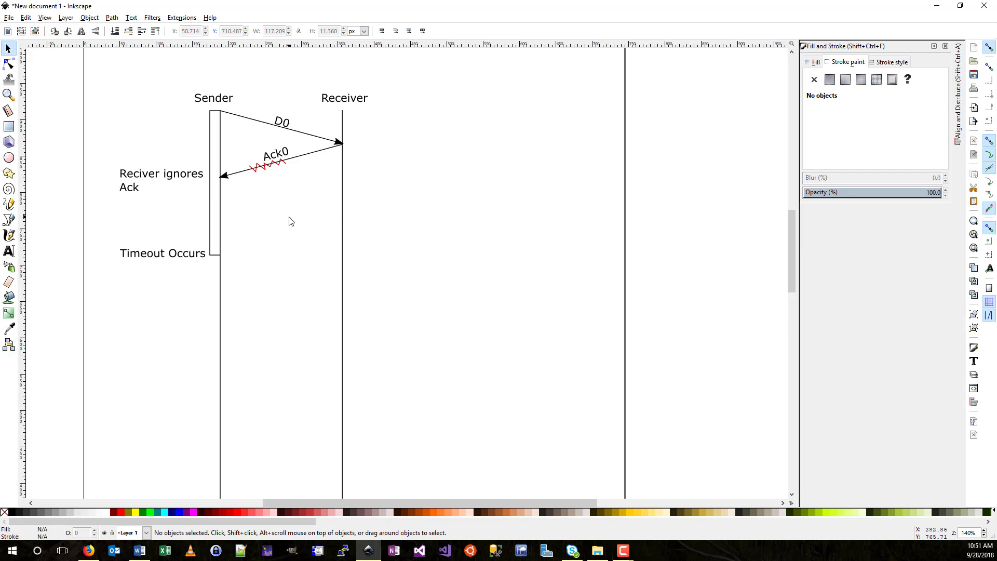